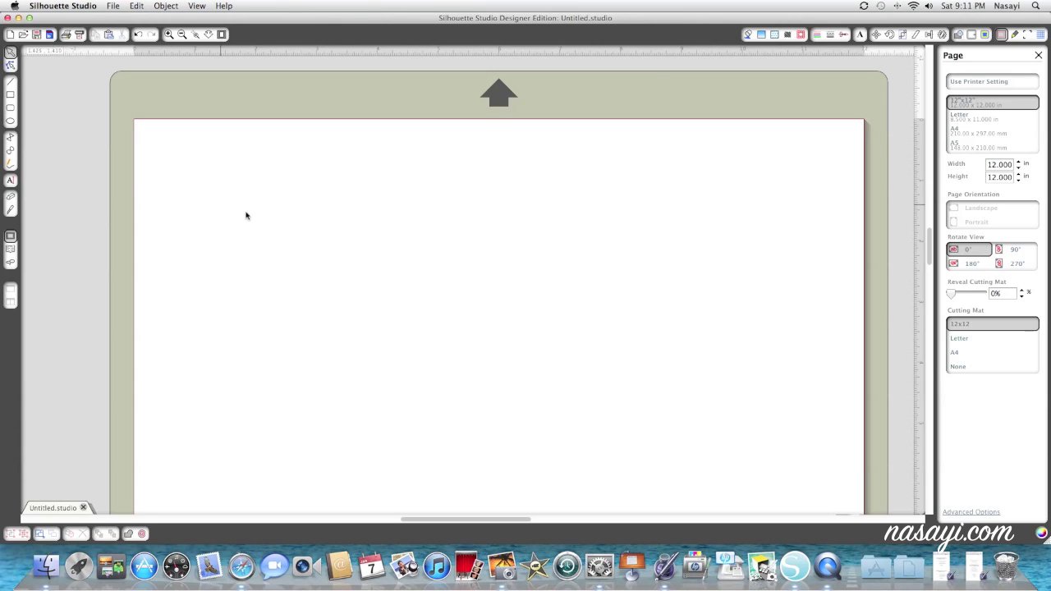
Type 'Kimberly' in 72 pt Bickham Script Pro near the upper left of the page.
click(10, 180)
click(10, 179)
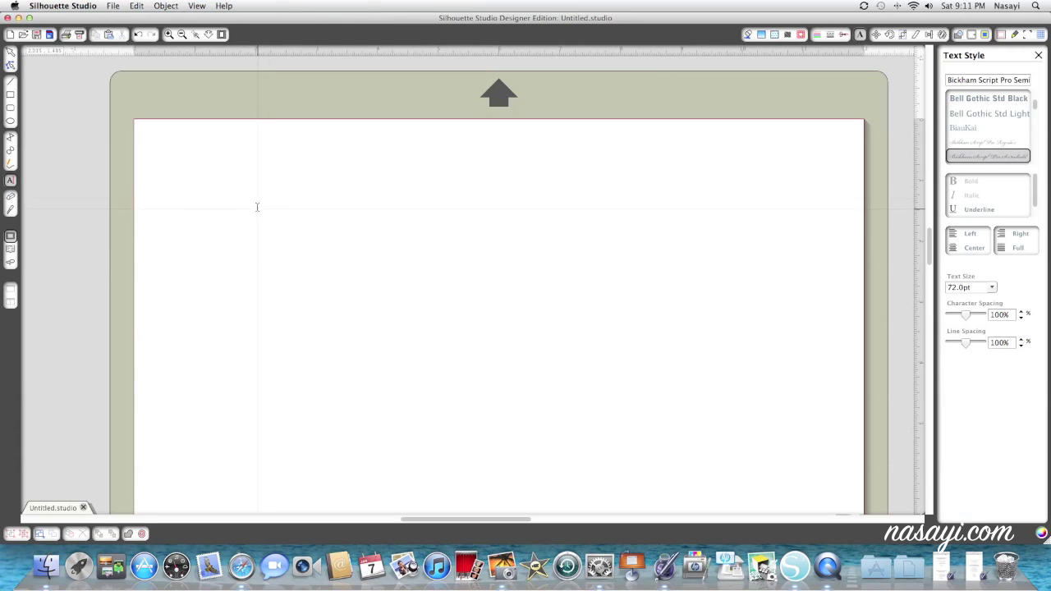
click(258, 232)
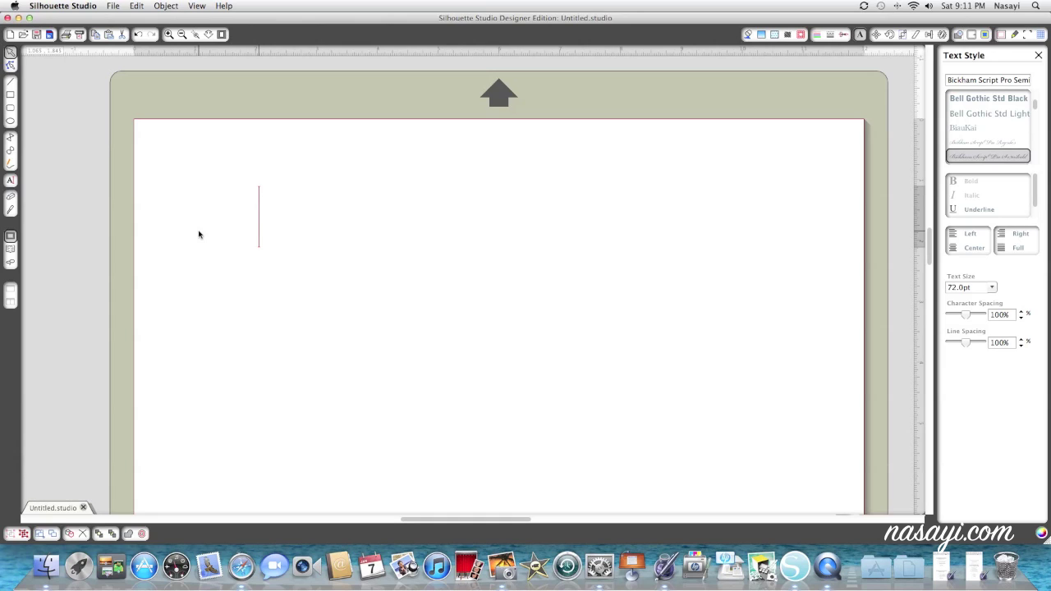
text(Kimber)
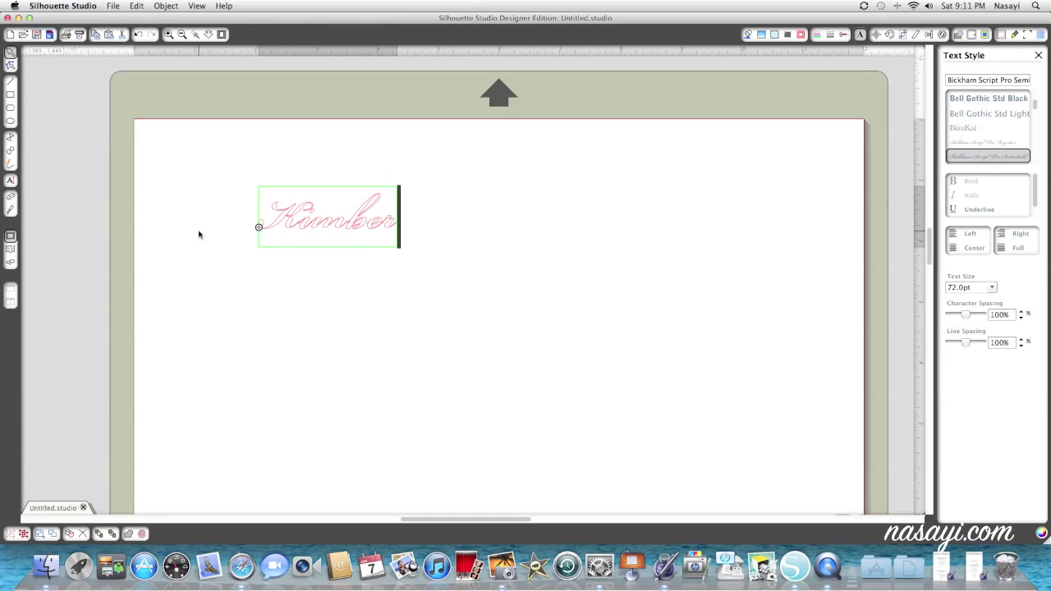
text(ly)
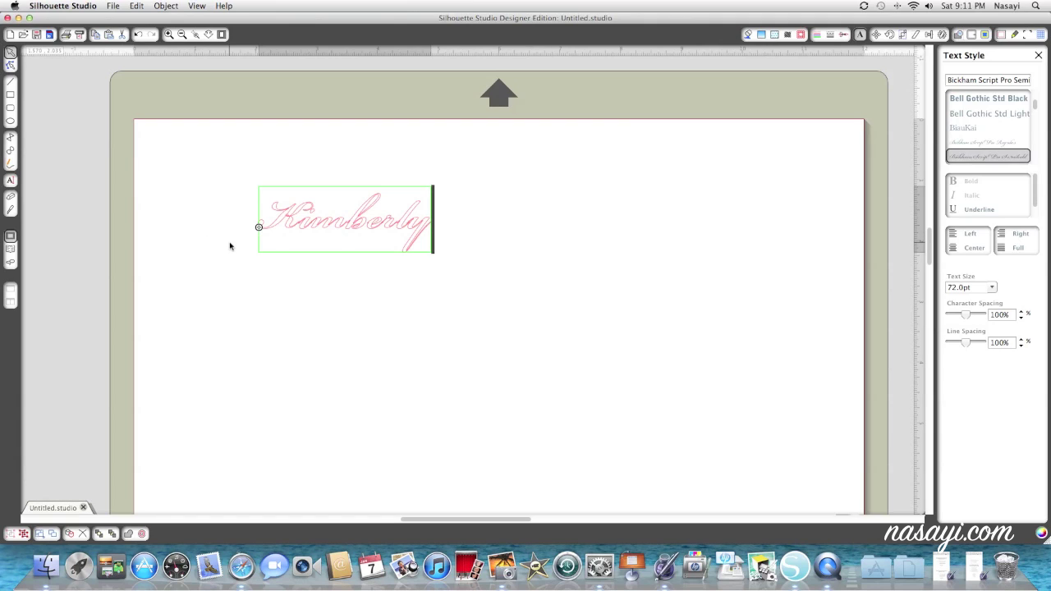
click(231, 246)
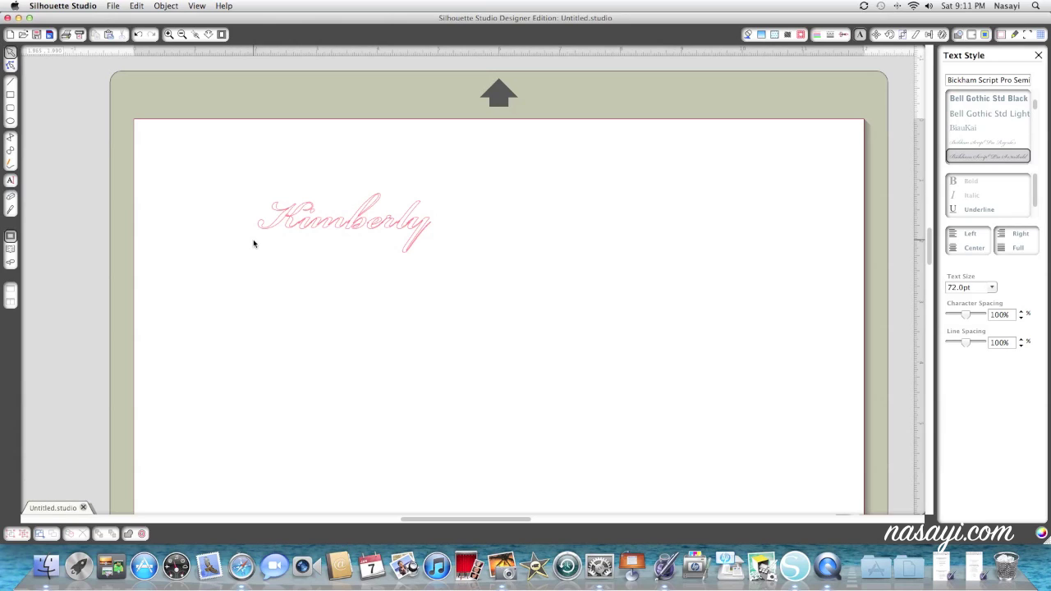
click(346, 218)
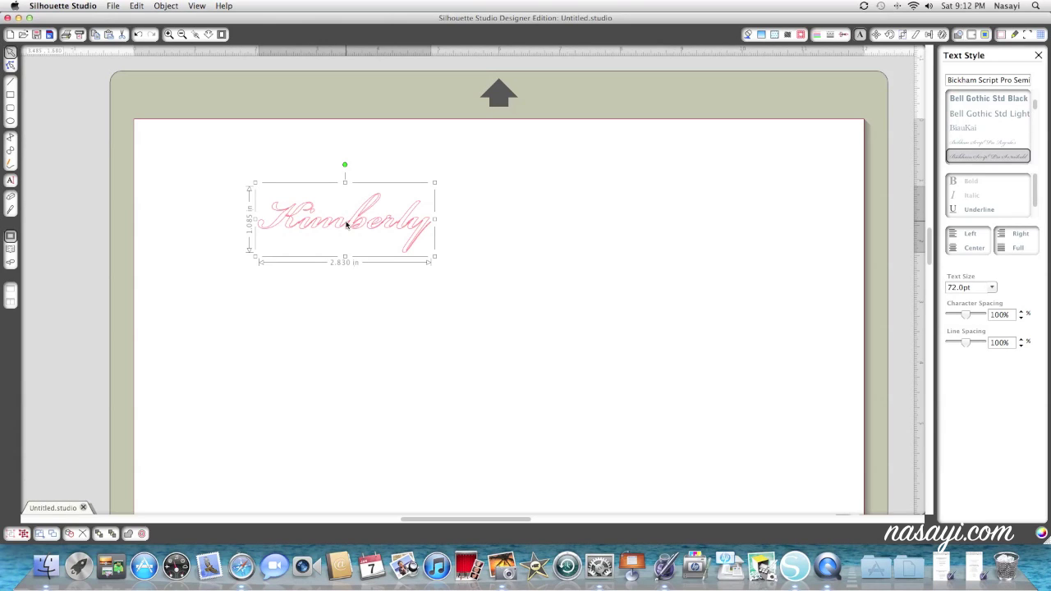
click(388, 304)
double_click(374, 229)
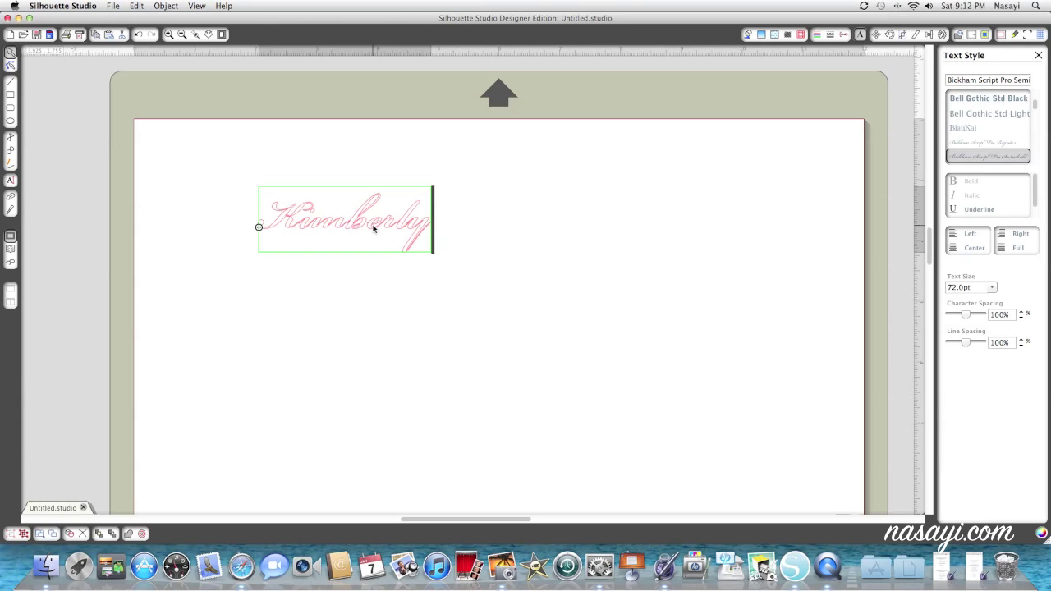
drag(267, 215, 441, 231)
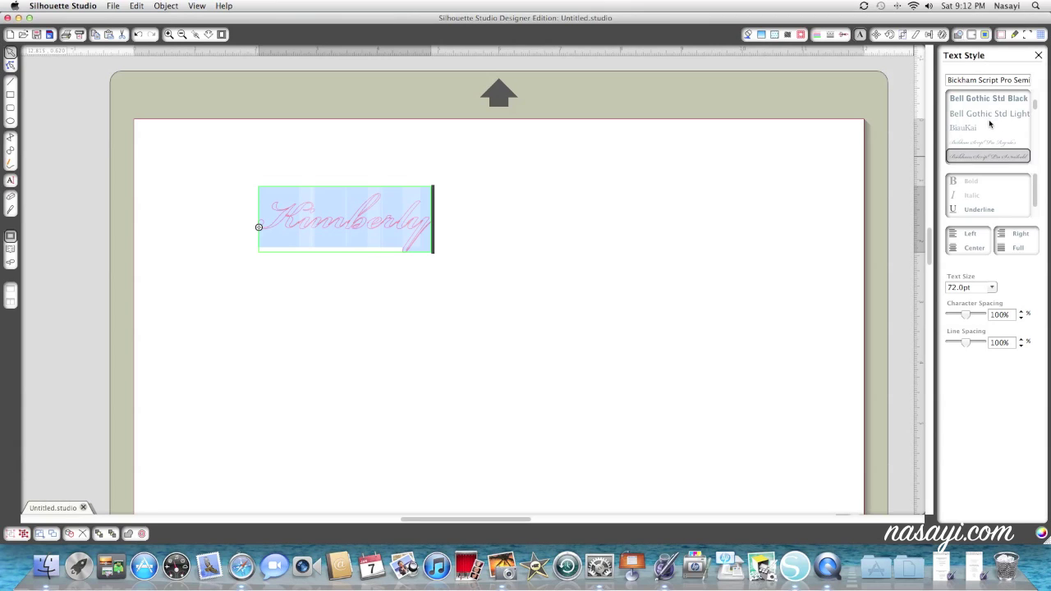
scroll(989, 123, down, 3)
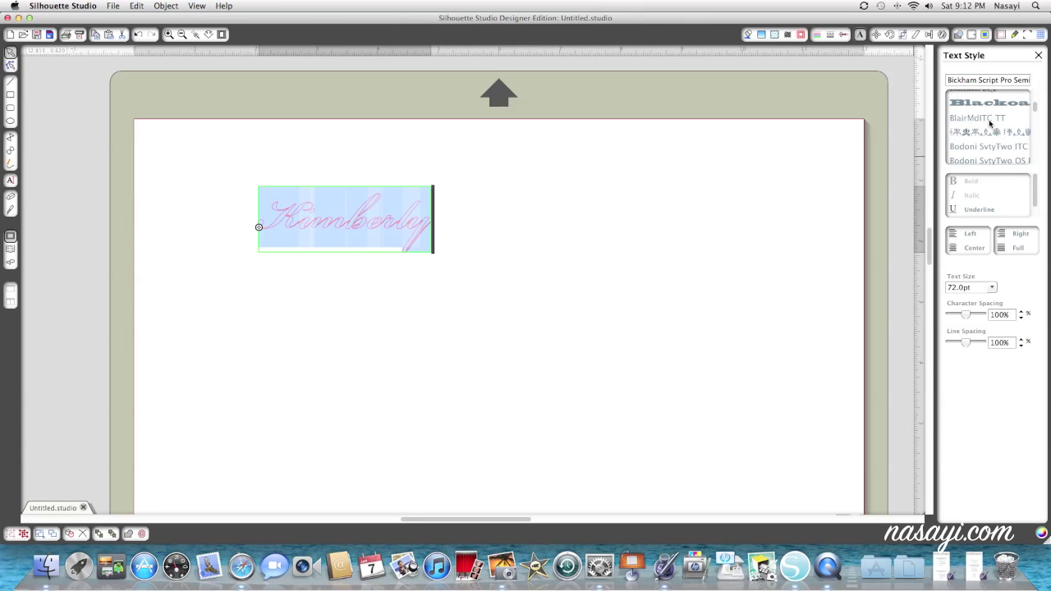
scroll(989, 123, down, 3)
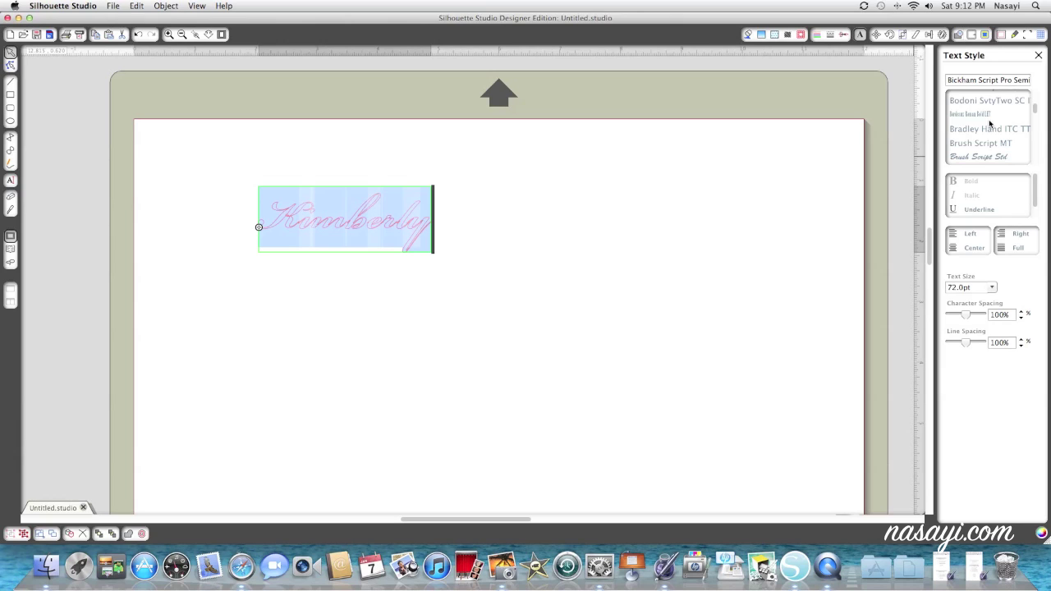
click(990, 158)
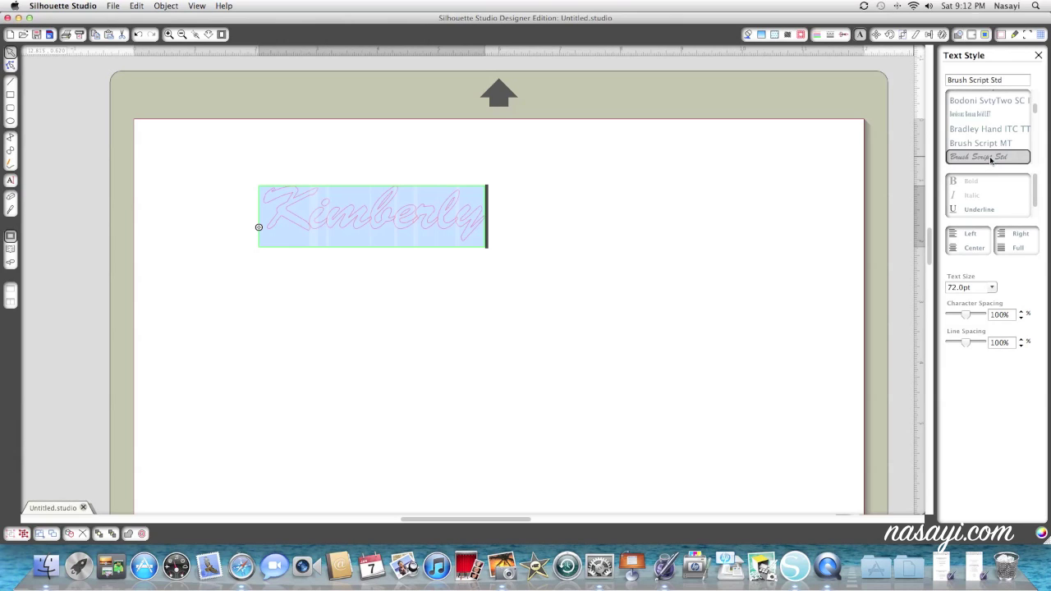
scroll(990, 159, up, 4)
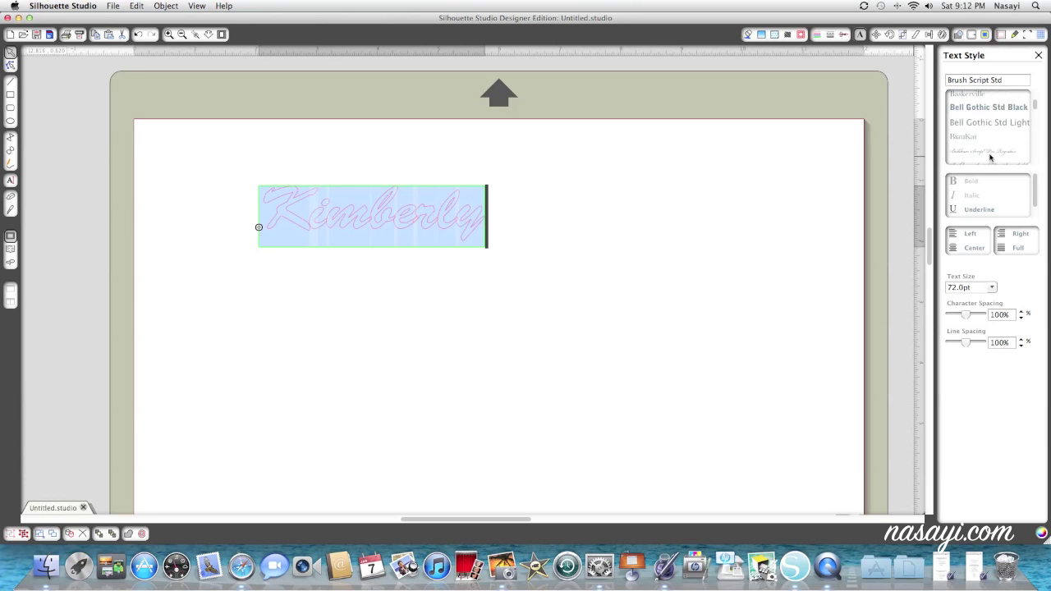
click(986, 152)
scroll(985, 154, down, 1)
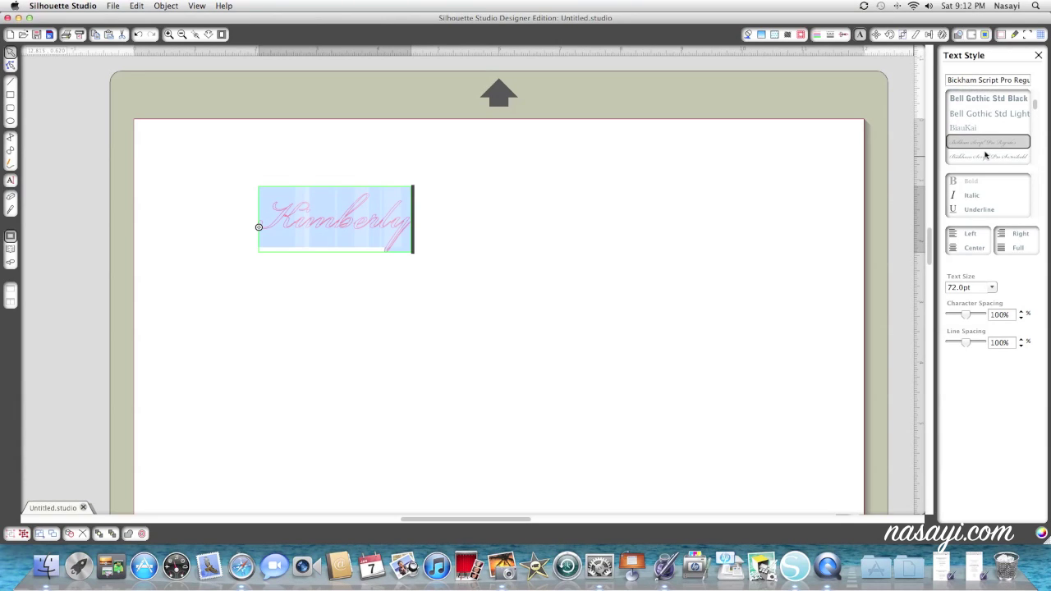
click(985, 155)
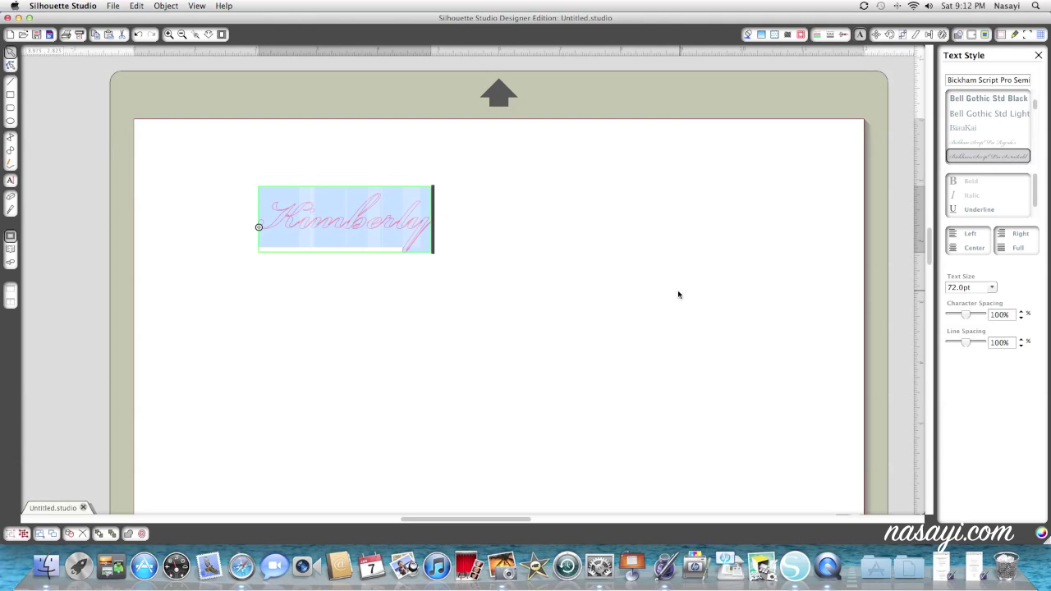
Select the Kimberly text object and zoom in three steps to see its overlapping letter outlines.
click(510, 284)
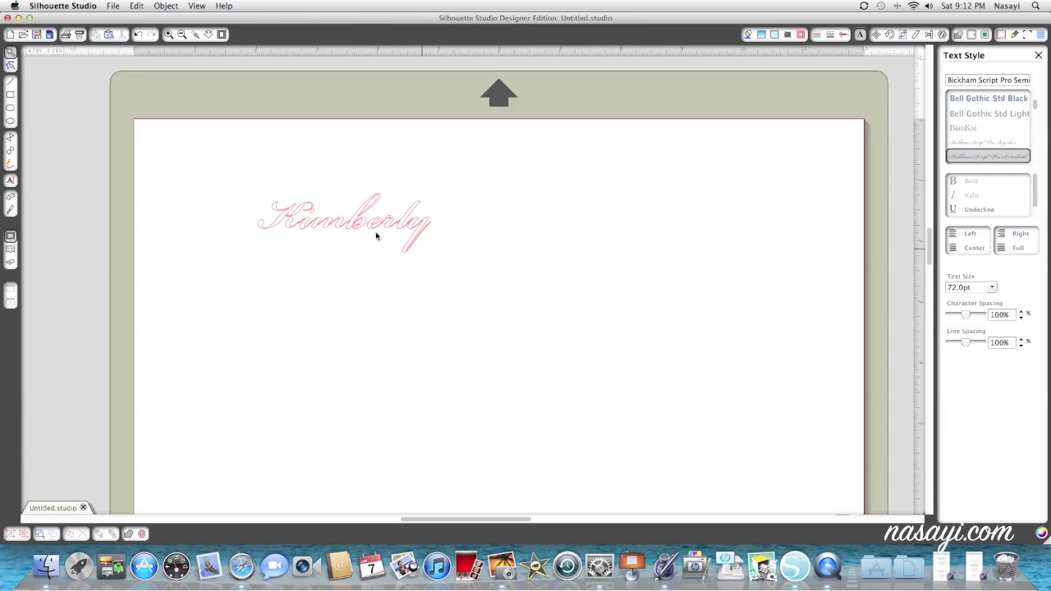
click(349, 226)
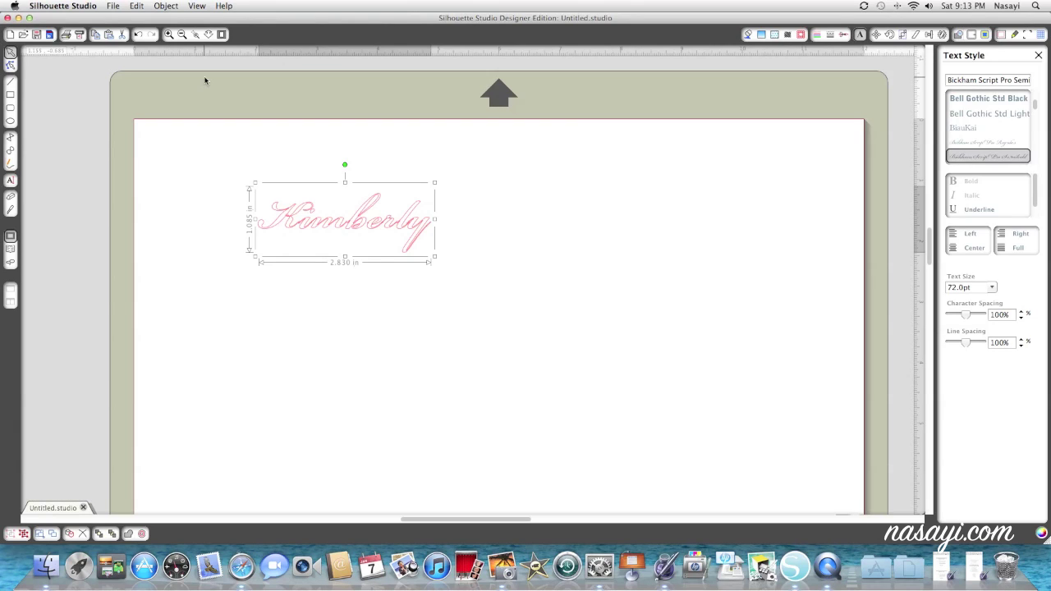
click(170, 33)
click(170, 34)
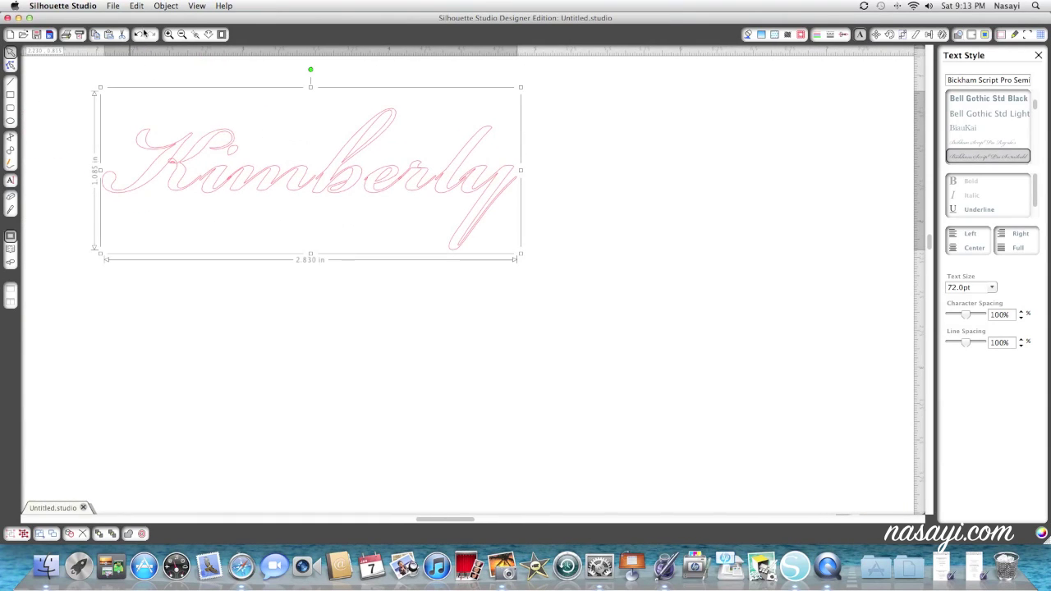
click(169, 36)
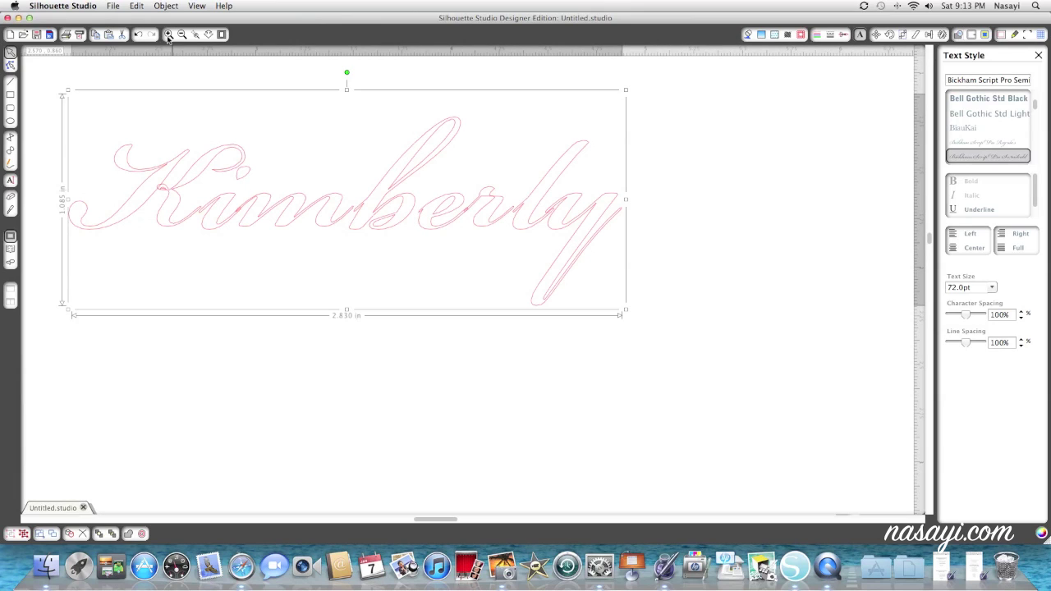
Ungroup Kimberly into separate letter shapes and select a single letter on its own.
right_click(290, 212)
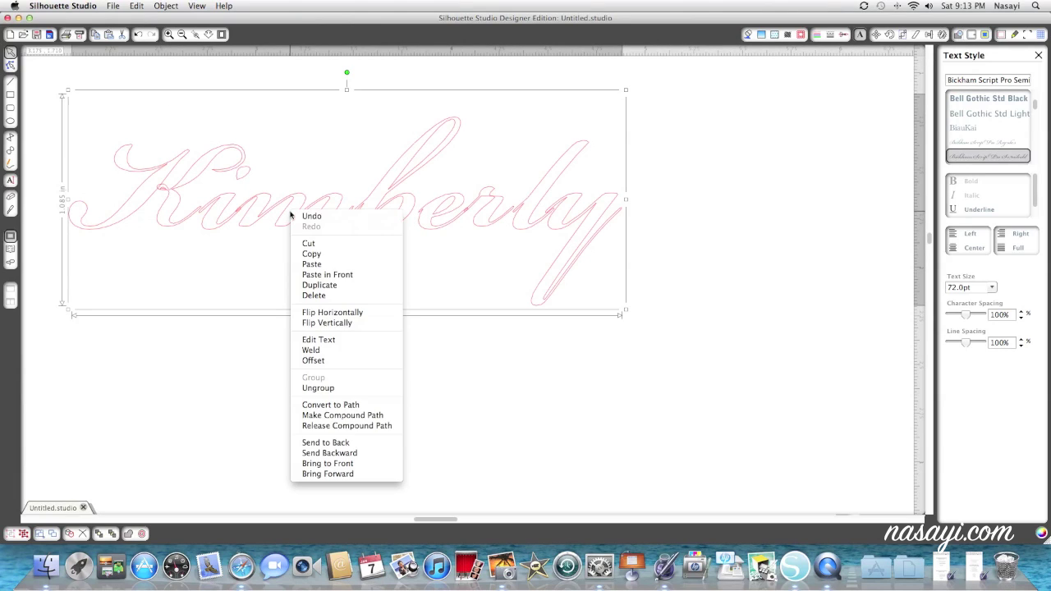
click(377, 389)
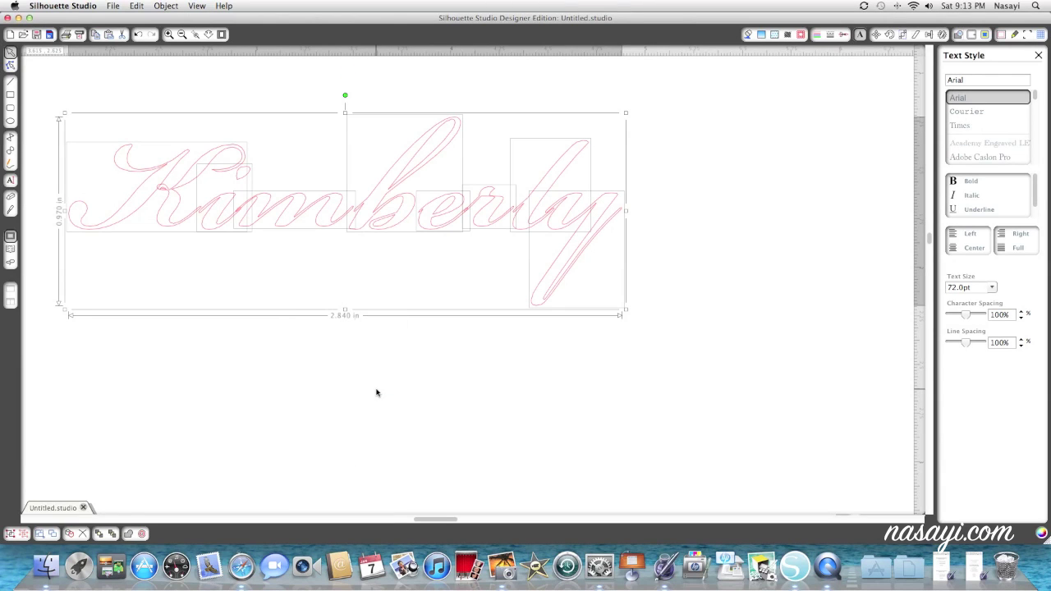
click(301, 326)
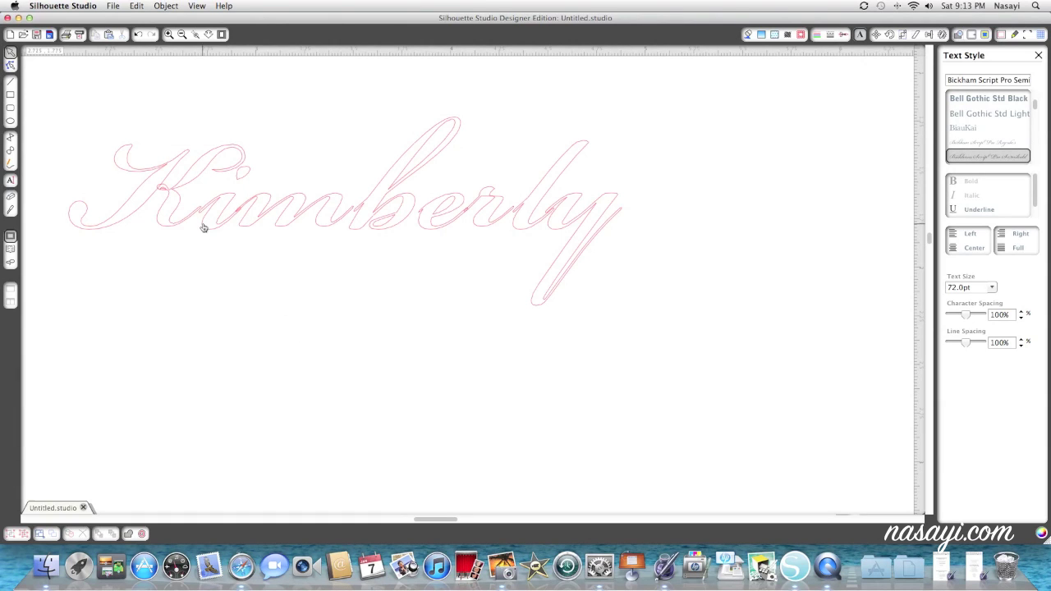
click(168, 34)
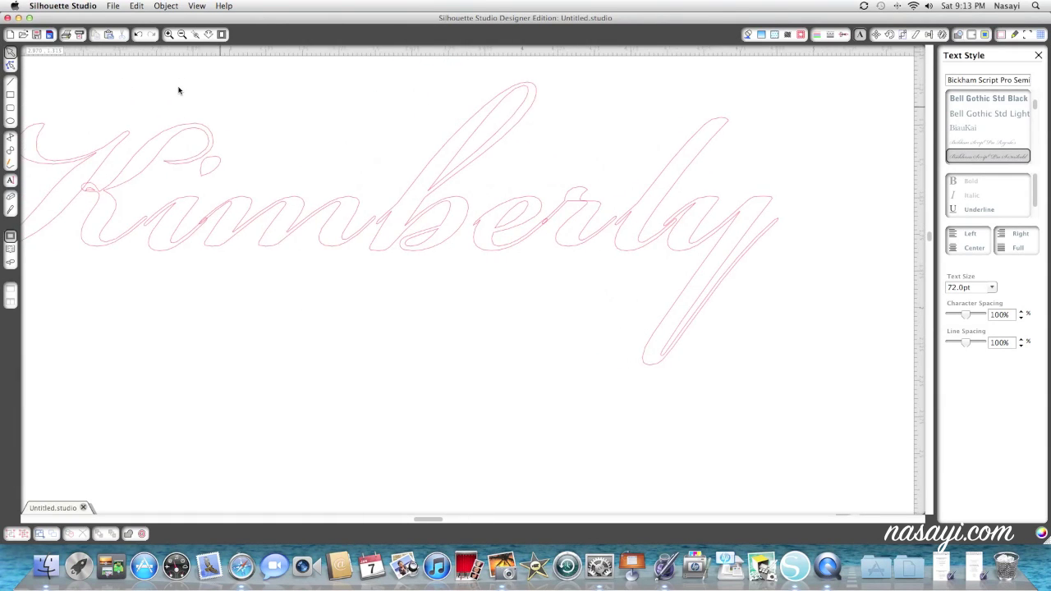
scroll(213, 134, left, 3)
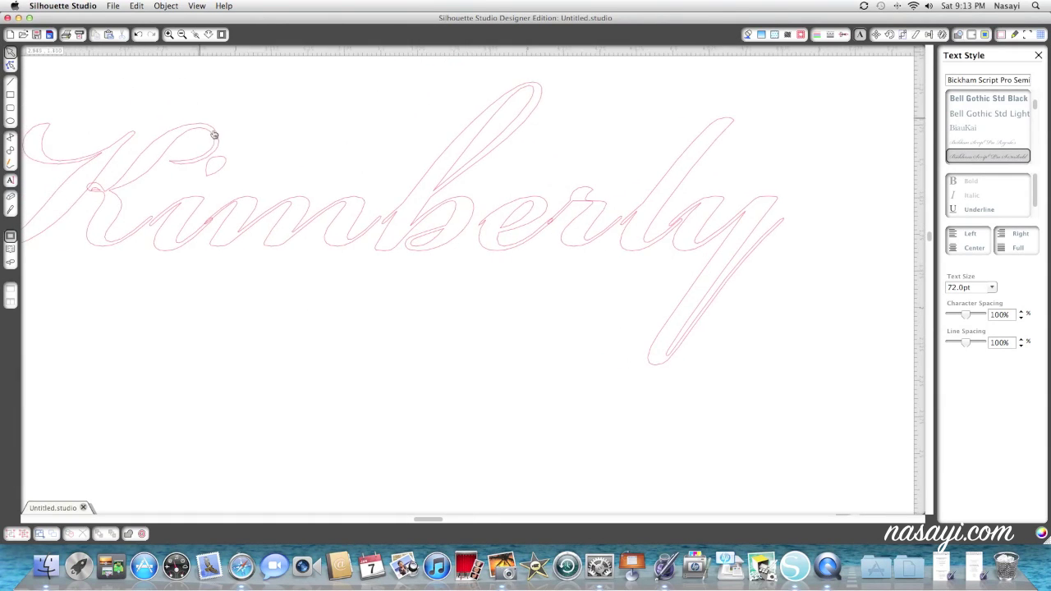
click(228, 211)
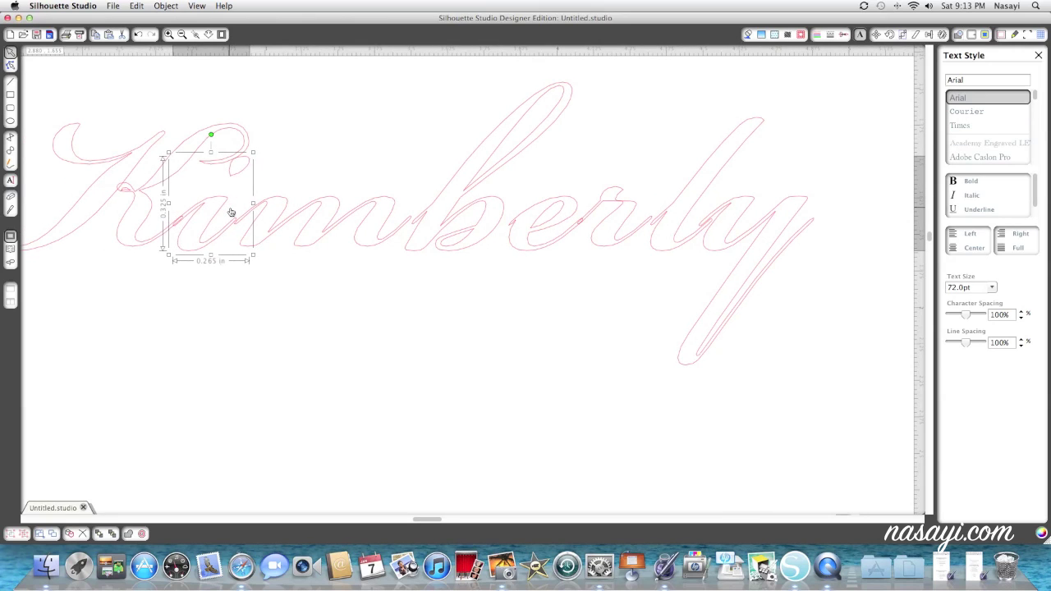
Nudge the mm and the b letters left so each overlaps the letter before it.
click(269, 214)
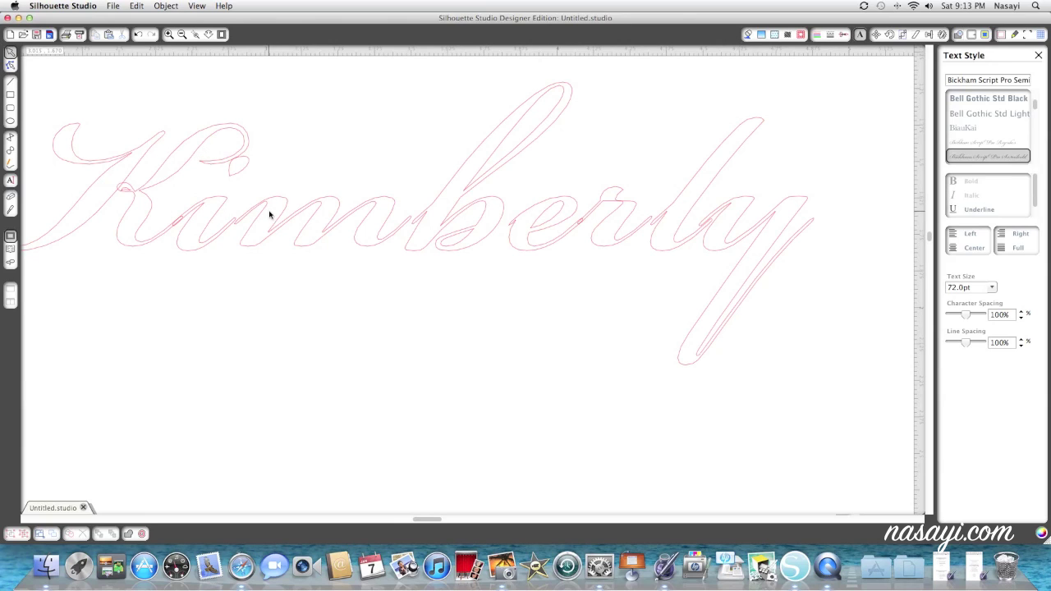
click(279, 217)
key(Left)
key(Left)
key(Left)
key(Left)
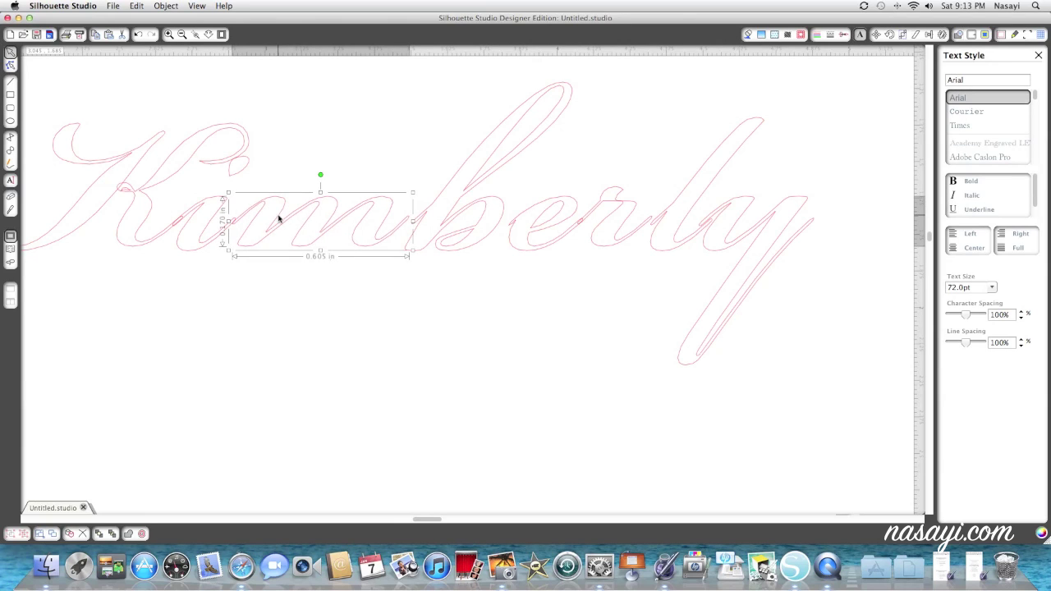
click(481, 223)
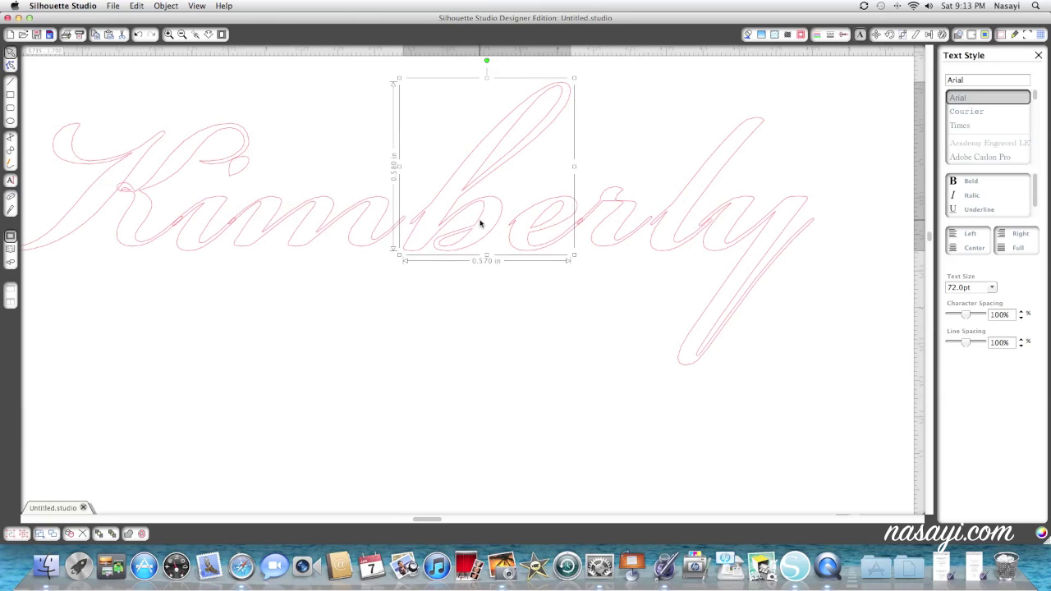
key(Left)
key(Left)
key(Left)
key(Left)
key(Left)
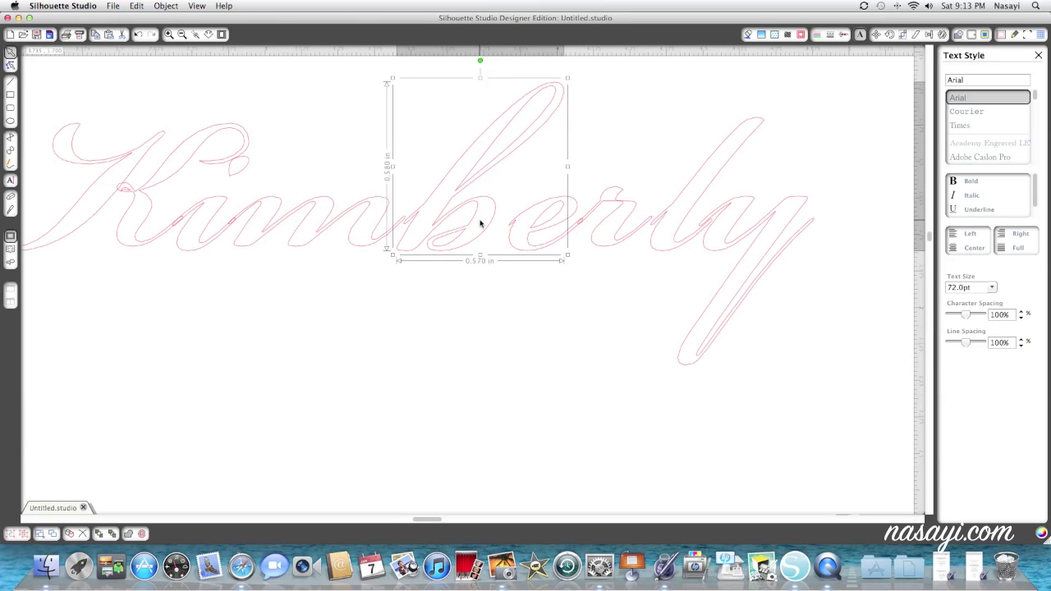
key(Left)
key(Left)
key(Left)
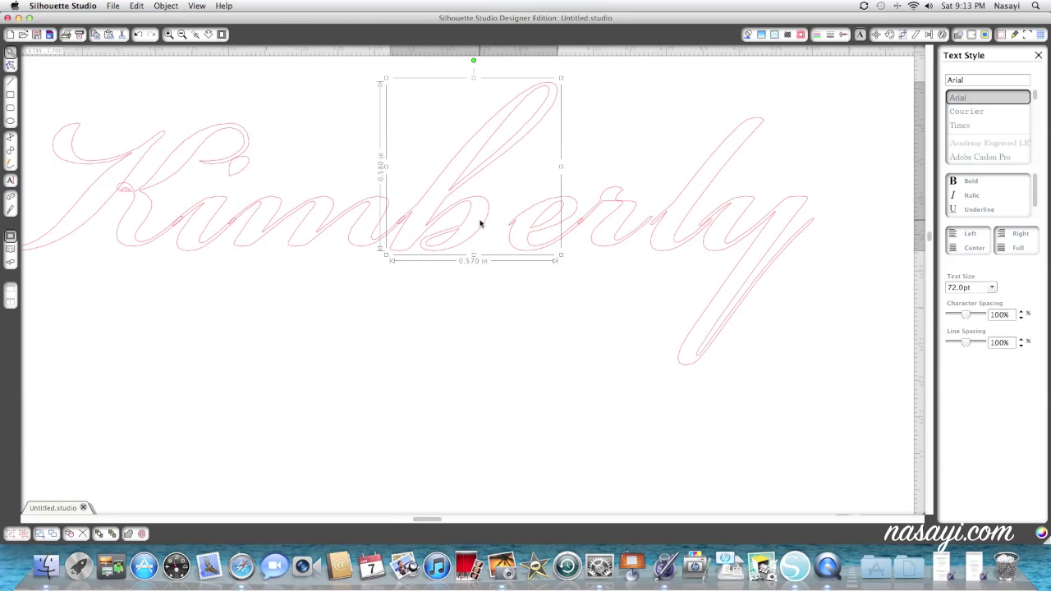
Nudge the e left onto the b and the r left onto the e.
click(534, 229)
click(533, 228)
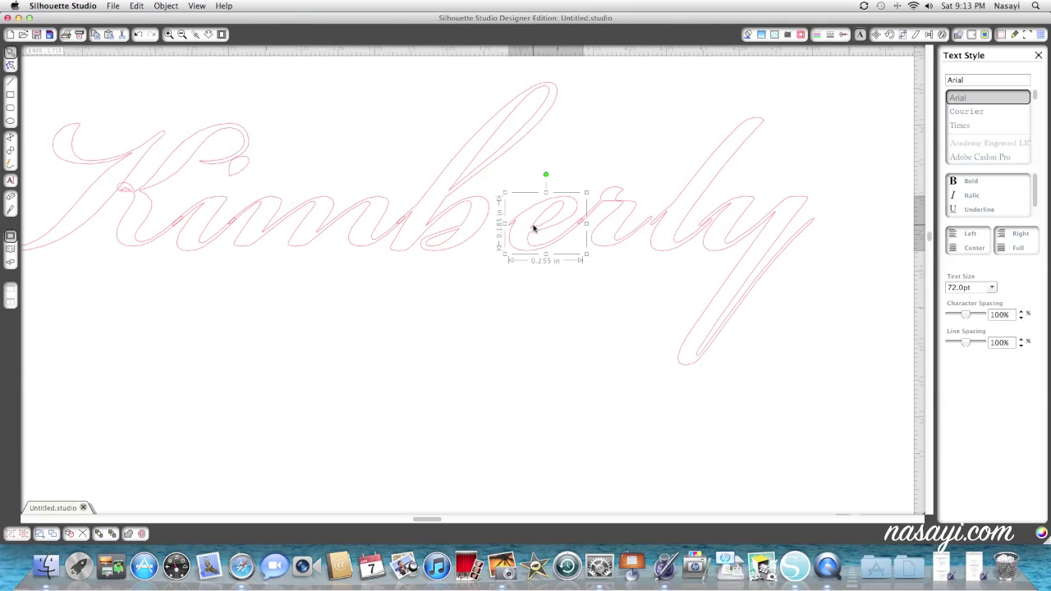
key(Left)
key(Left)
key(Left)
key(Left)
key(Left)
key(Left)
key(Left)
key(Left)
key(Left)
key(Left)
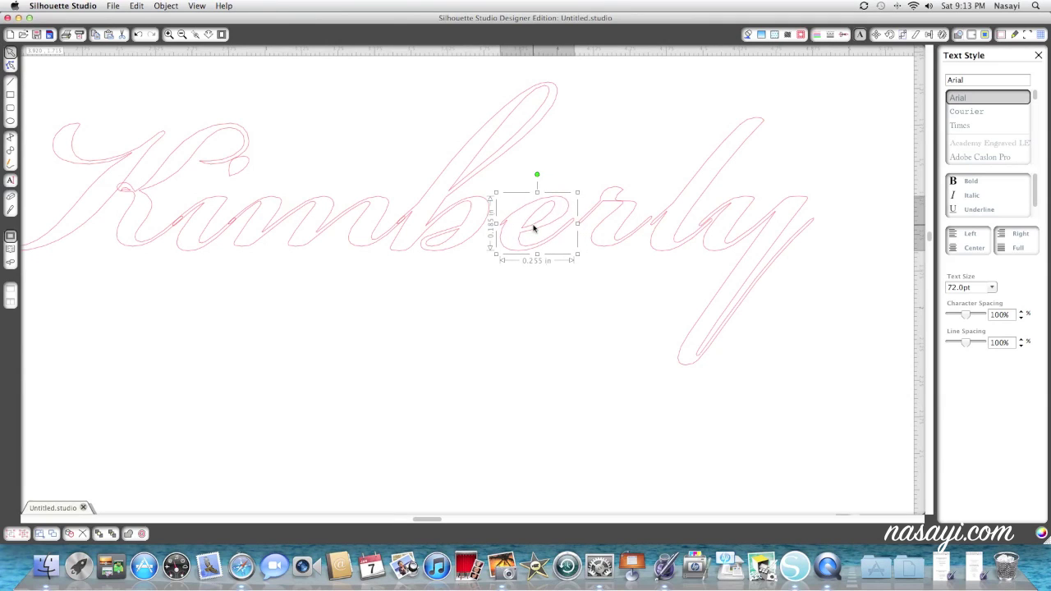
key(Left)
key(Left)
key(Left)
key(Left)
key(Left)
key(Left)
key(Left)
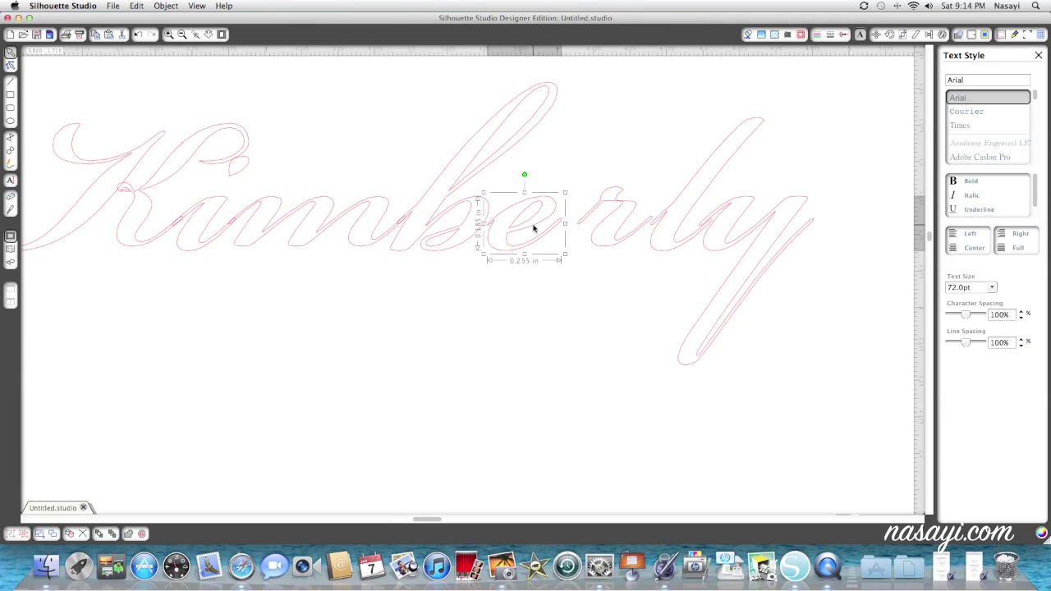
key(Left)
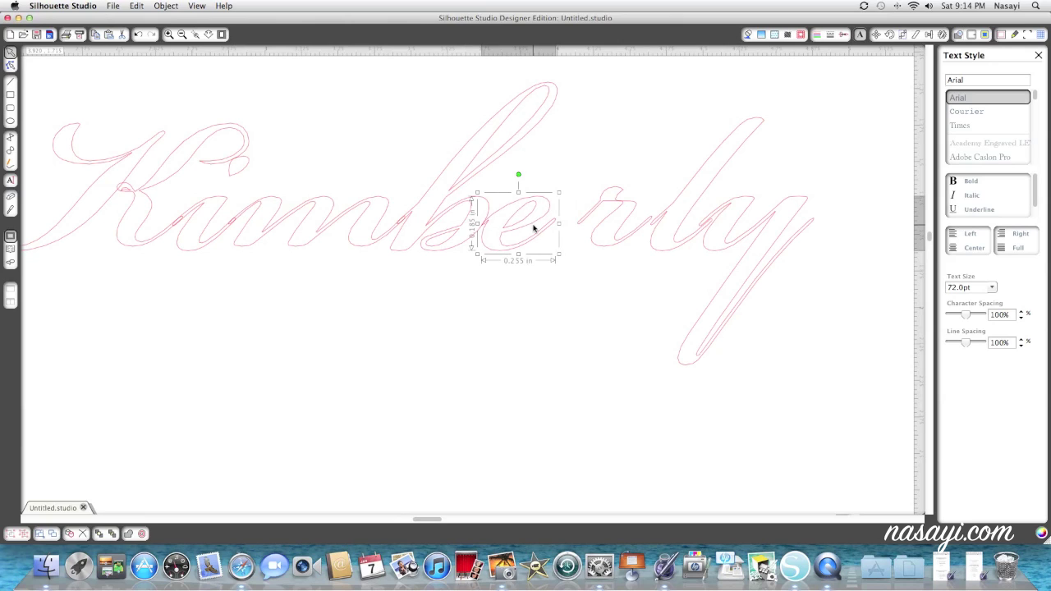
click(588, 237)
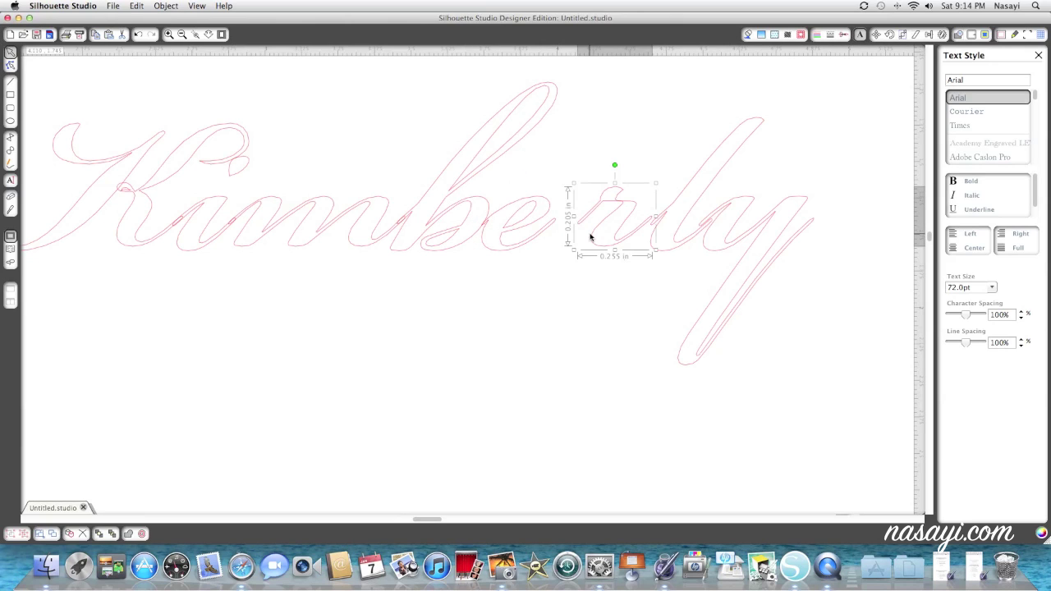
key(Left)
key(Left)
key(Left)
key(Left)
key(Left)
key(Left)
key(Left)
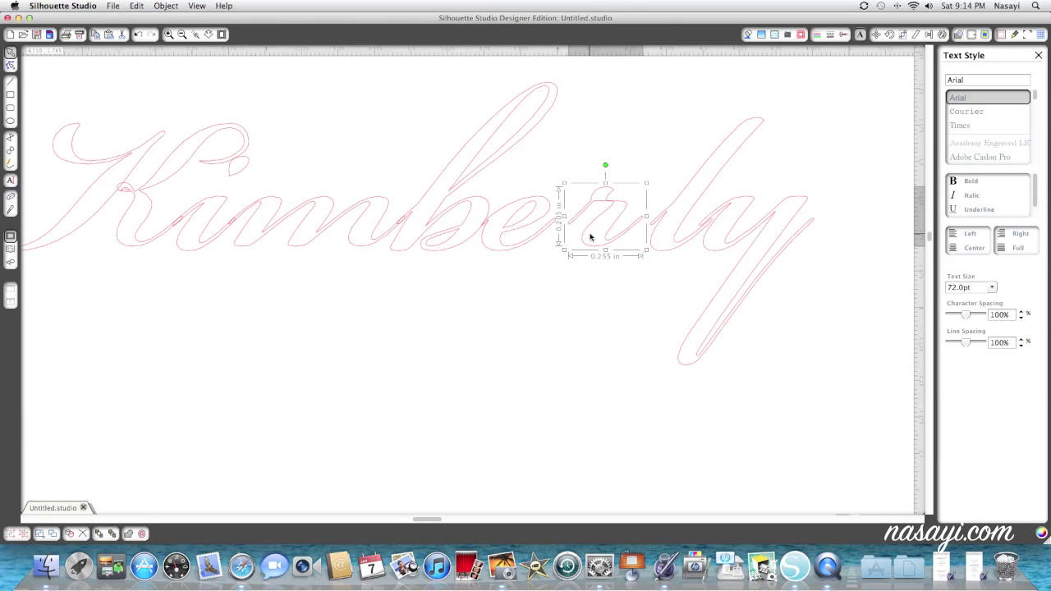
key(Left)
key(Left)
key(Left)
key(Left)
key(Left)
key(Left)
key(Left)
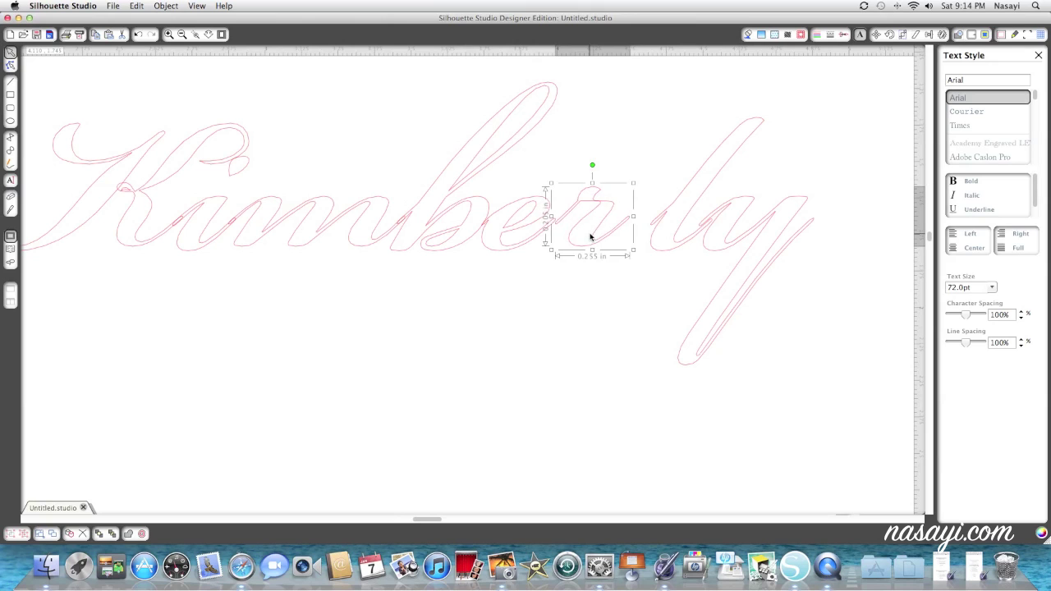
key(Left)
key(Left)
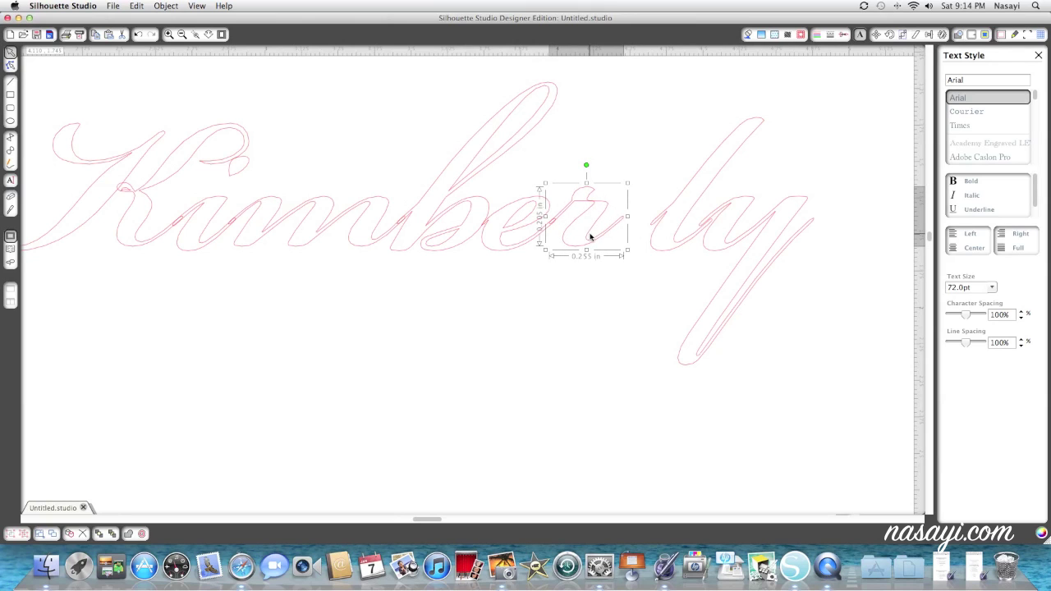
Nudge the ly pair left onto the r and the final y onto the l.
click(665, 234)
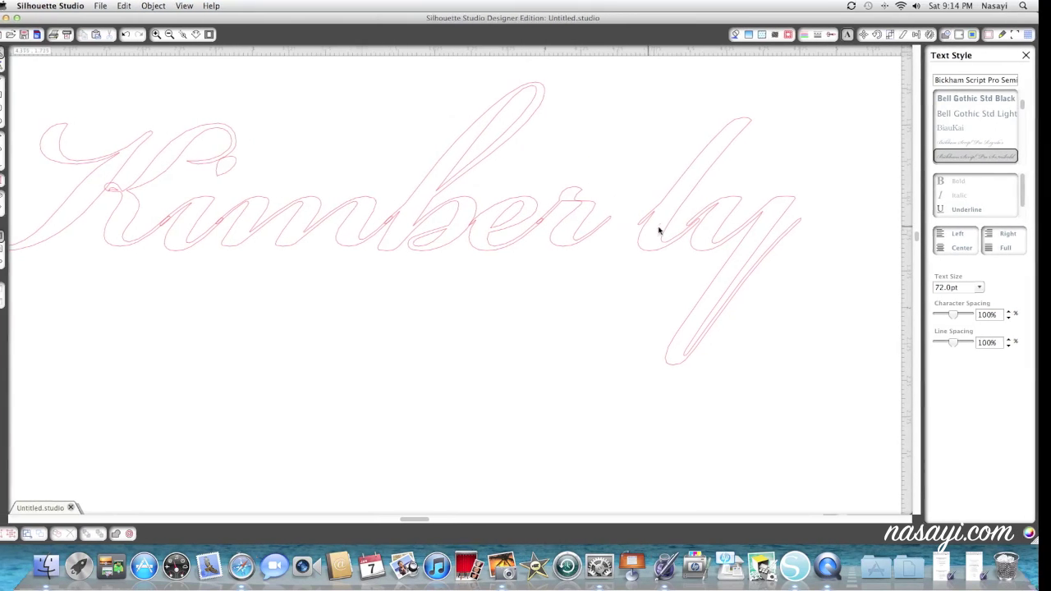
click(660, 236)
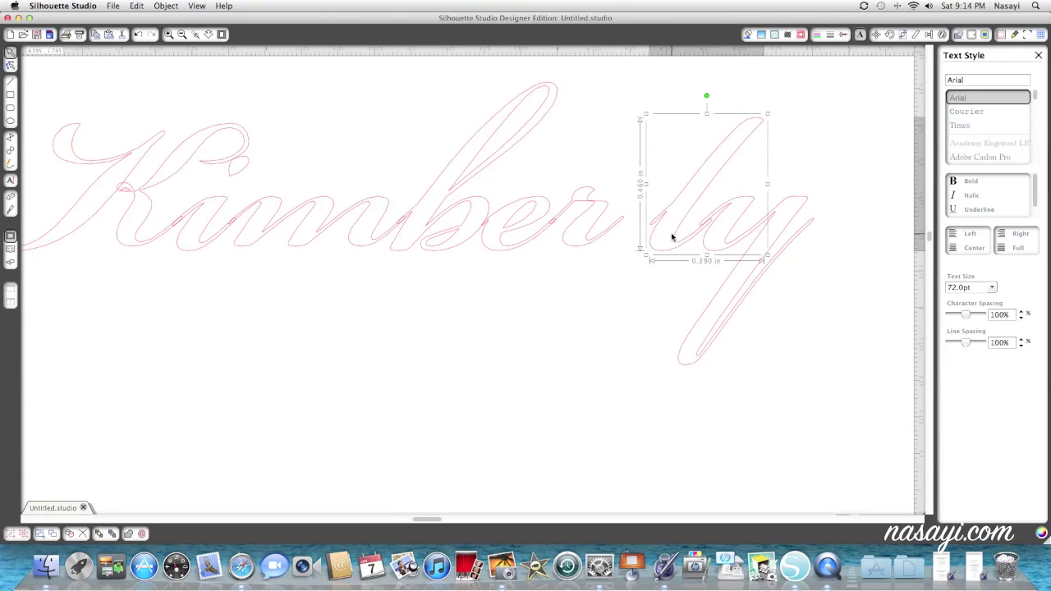
key(Left)
key(Left)
key(Left)
key(Left)
key(Left)
key(Left)
key(Left)
key(Left)
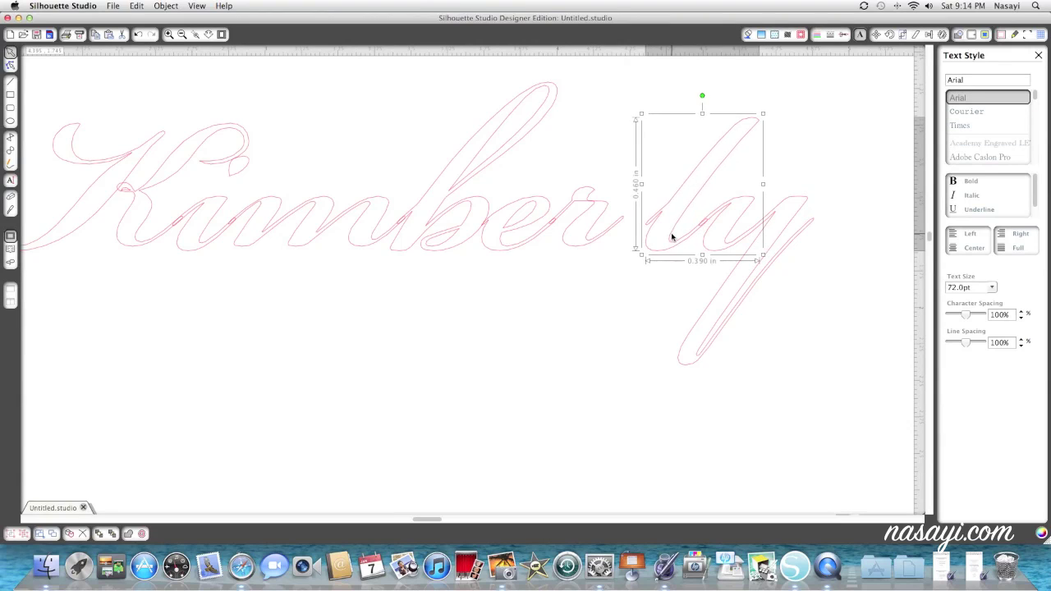
key(Left)
key(Left)
key(Left)
key(Left)
key(Left)
key(Left)
key(Left)
key(Left)
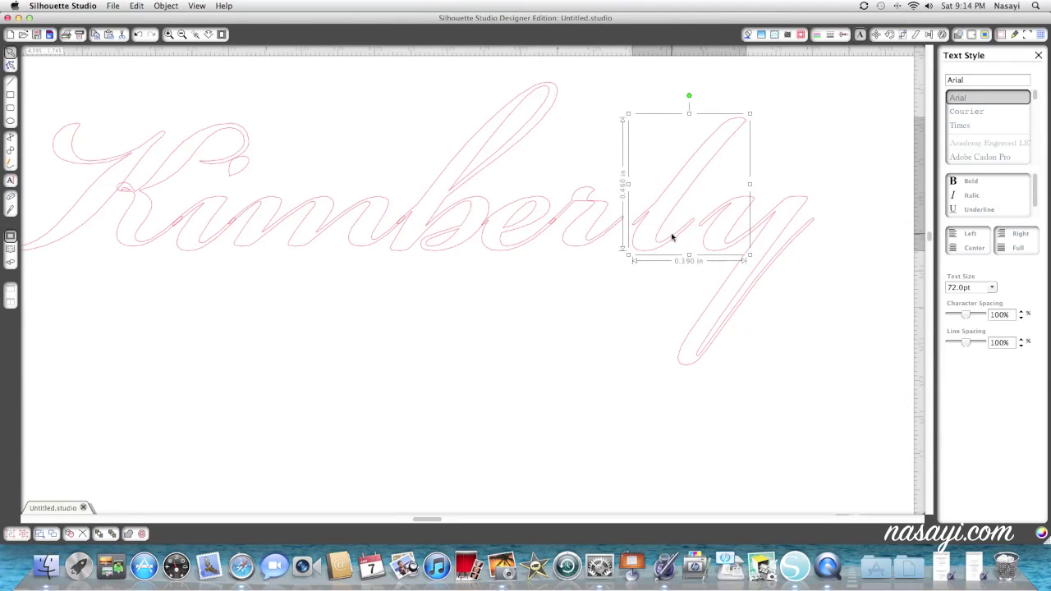
key(Left)
key(Left)
key(Left)
key(Left)
key(Left)
key(Left)
key(Left)
key(Left)
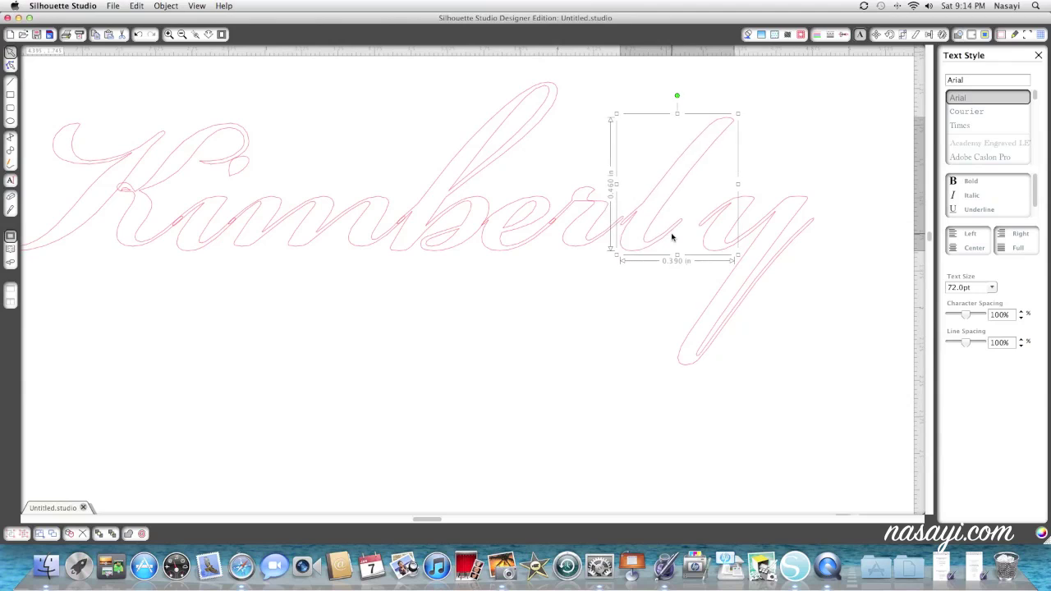
key(Left)
key(Left)
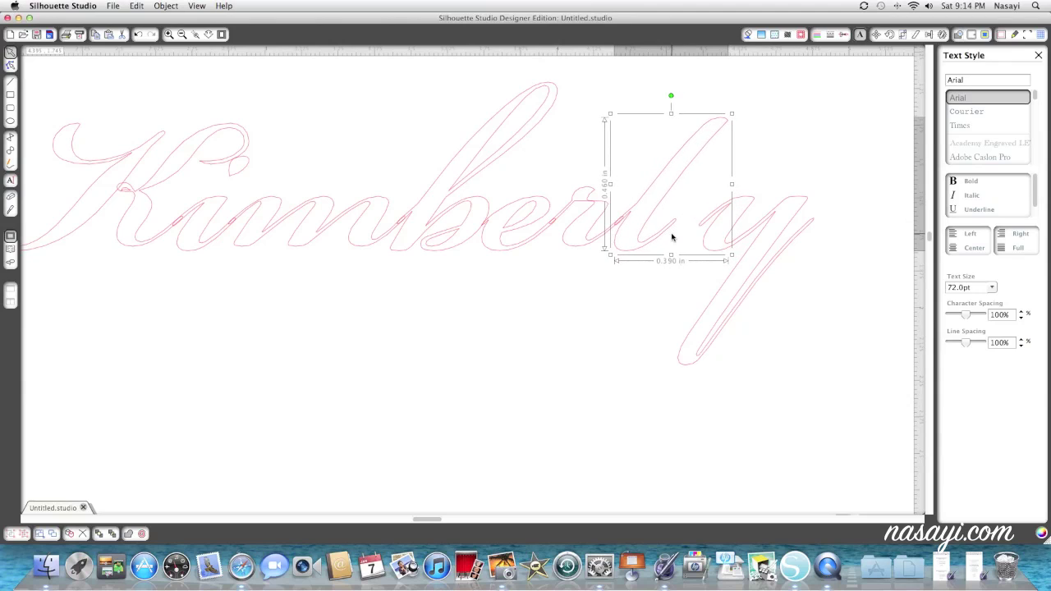
click(745, 240)
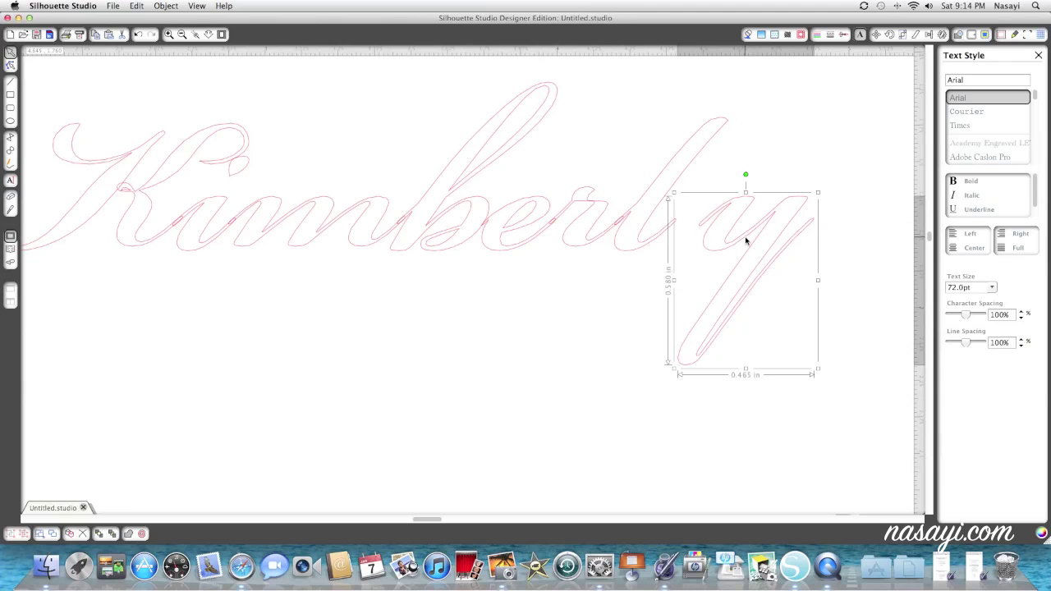
key(Left)
key(Left)
key(Left)
key(Left)
key(Left)
key(Left)
key(Left)
key(Left)
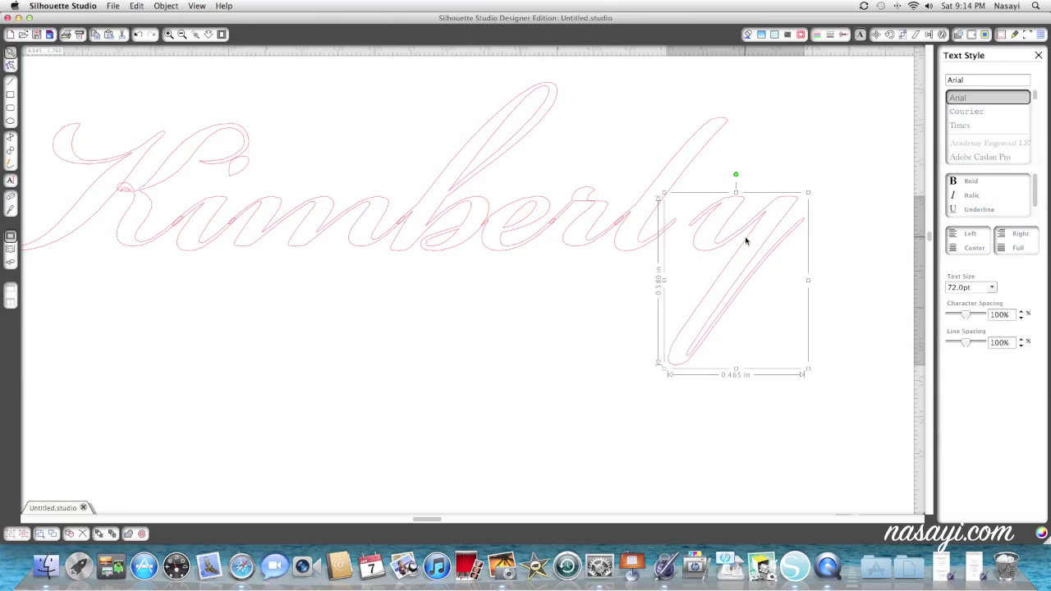
key(Left)
key(Left)
key(Left)
key(Left)
key(Left)
key(Left)
key(Left)
key(Left)
key(Left)
key(Left)
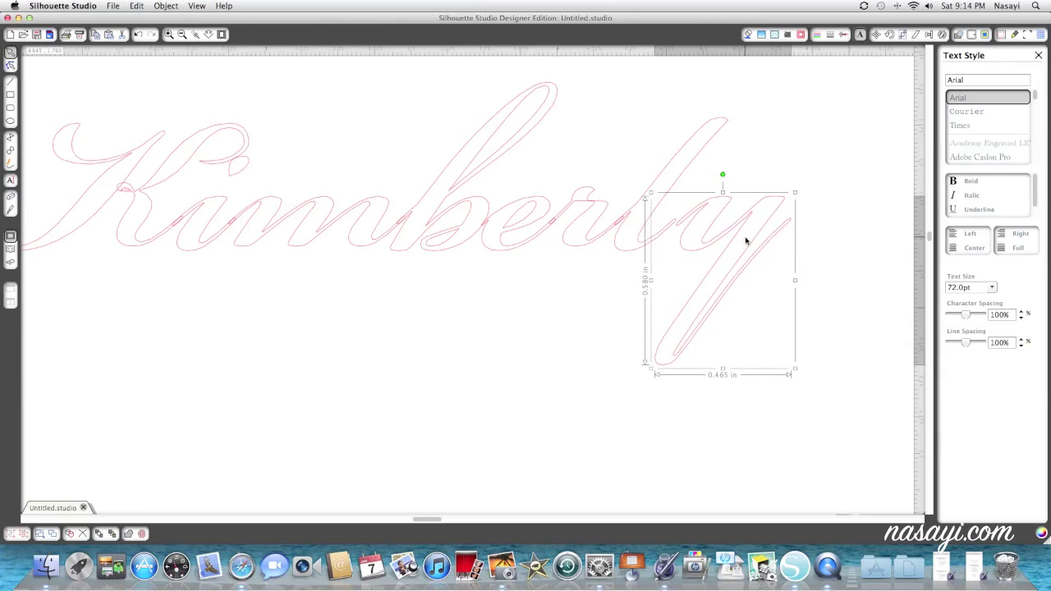
key(Left)
key(Left)
key(Left)
key(Left)
key(Left)
key(Left)
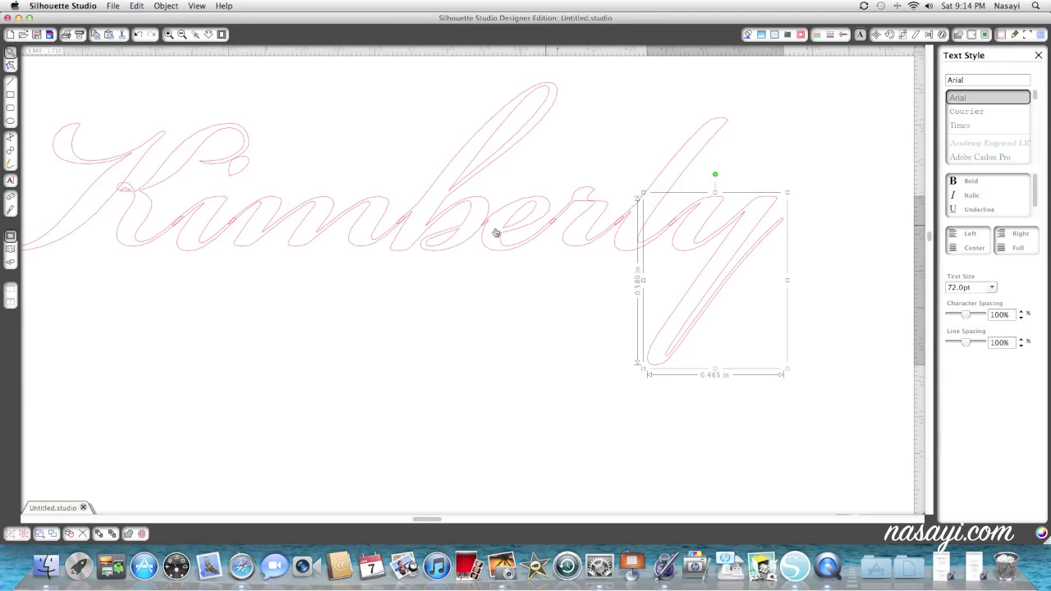
click(182, 35)
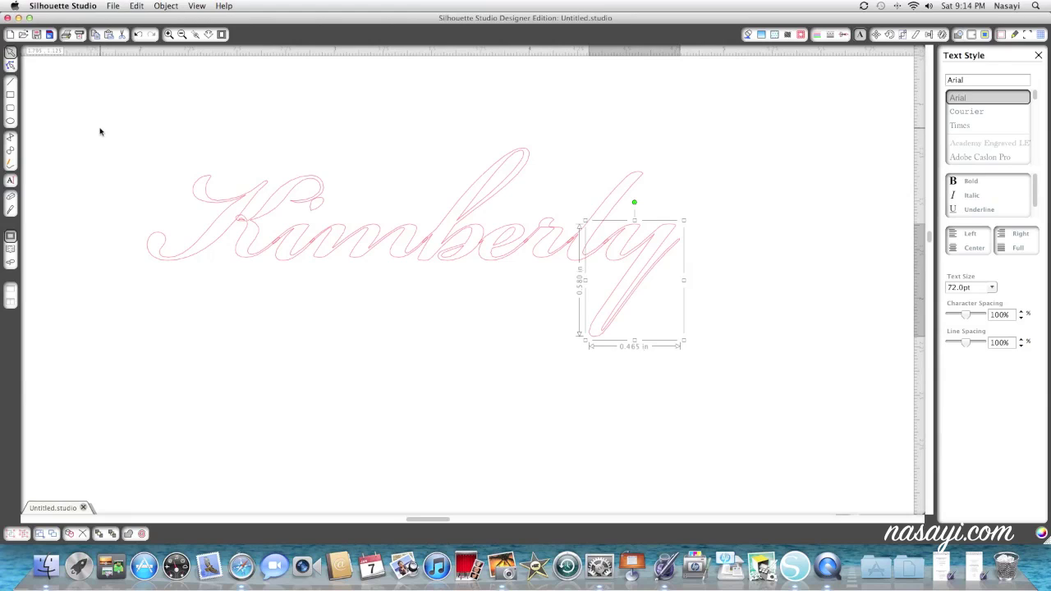
Select all the Kimberly letters and weld them into one 2.735 x 0.970 in outline.
drag(100, 129, 701, 361)
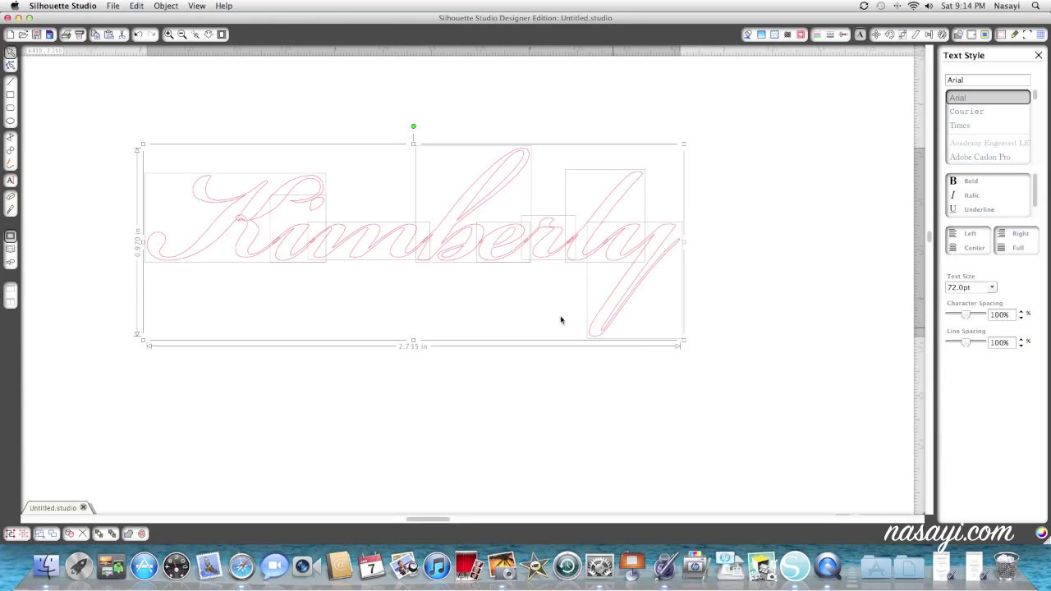
right_click(435, 266)
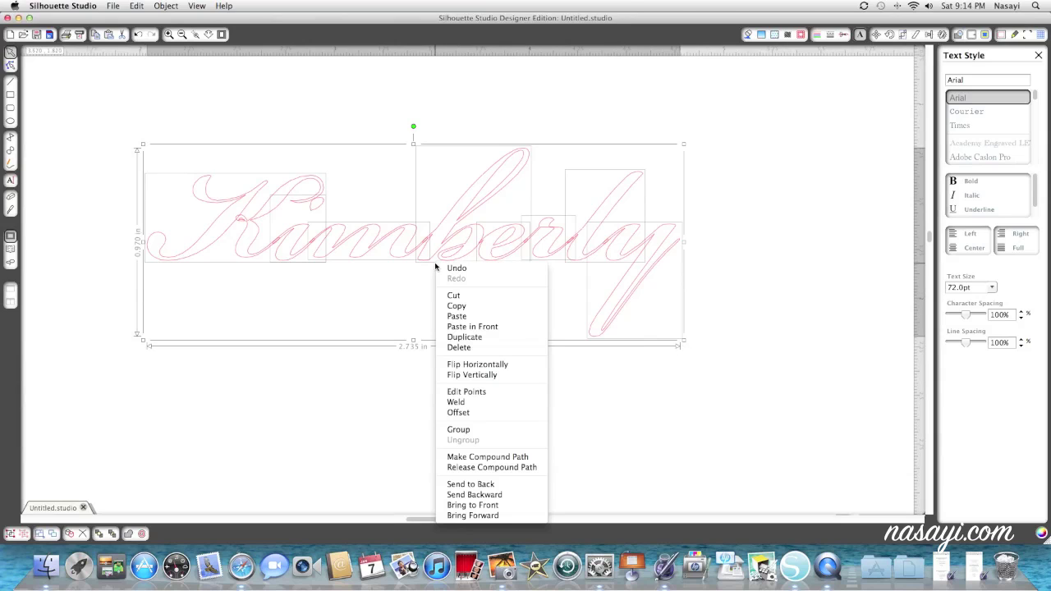
click(508, 403)
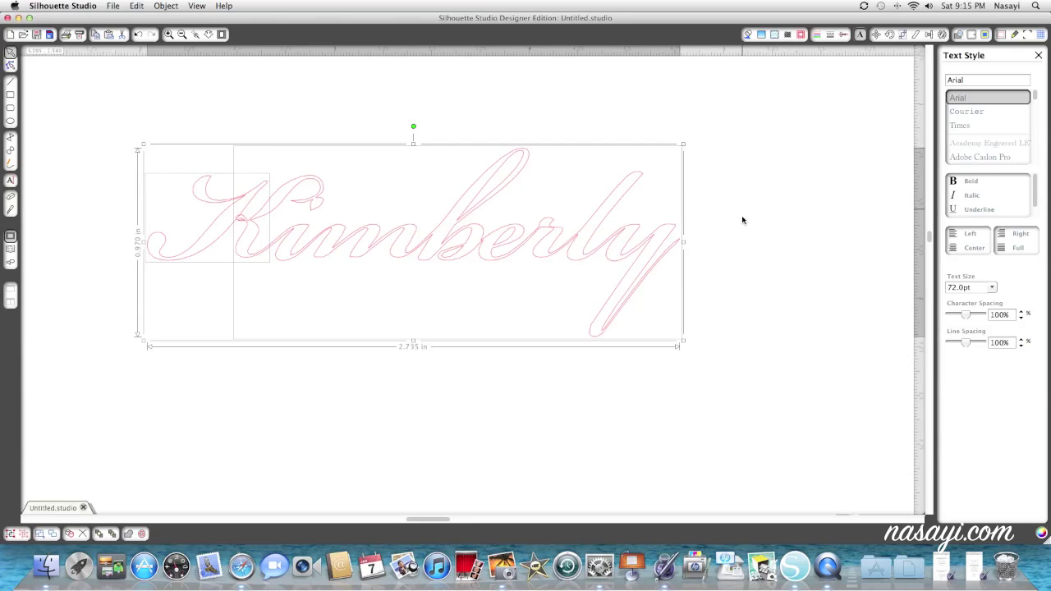
right_click(497, 259)
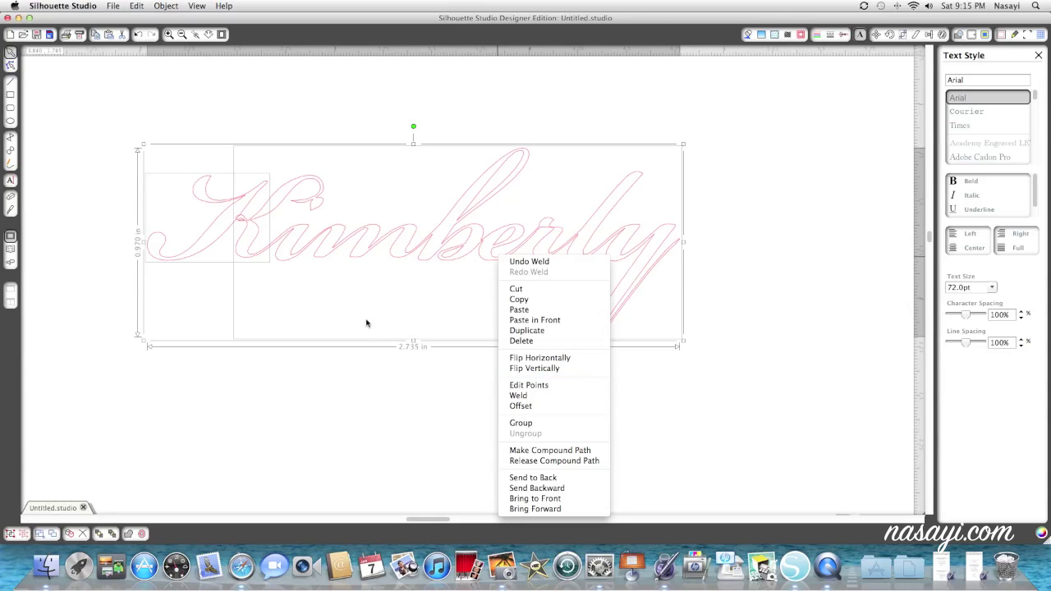
click(472, 315)
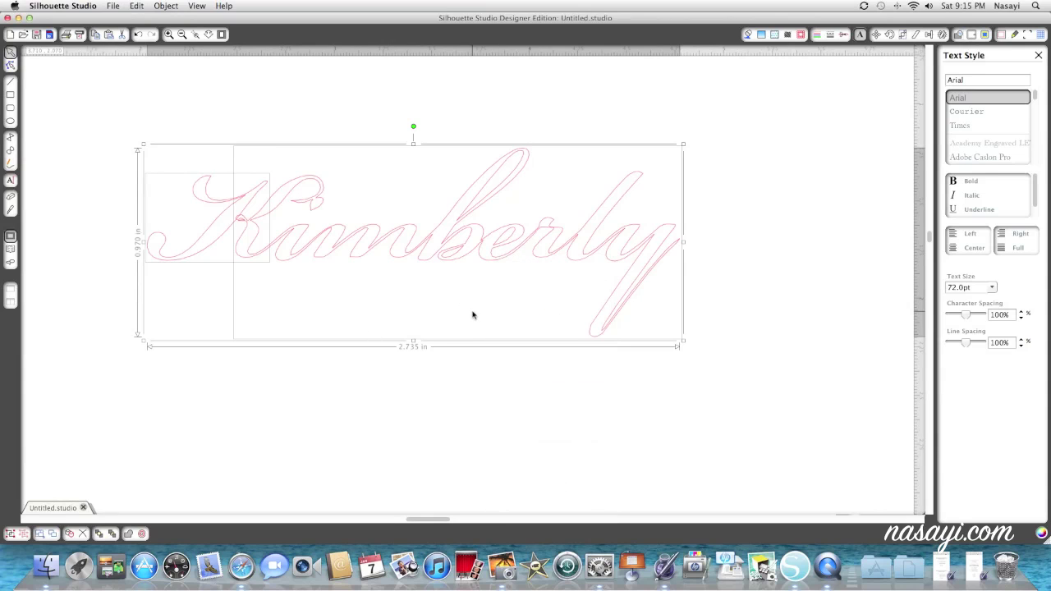
Inspect the letter joins, then select the K with the welded 'imberly' and group them.
click(169, 35)
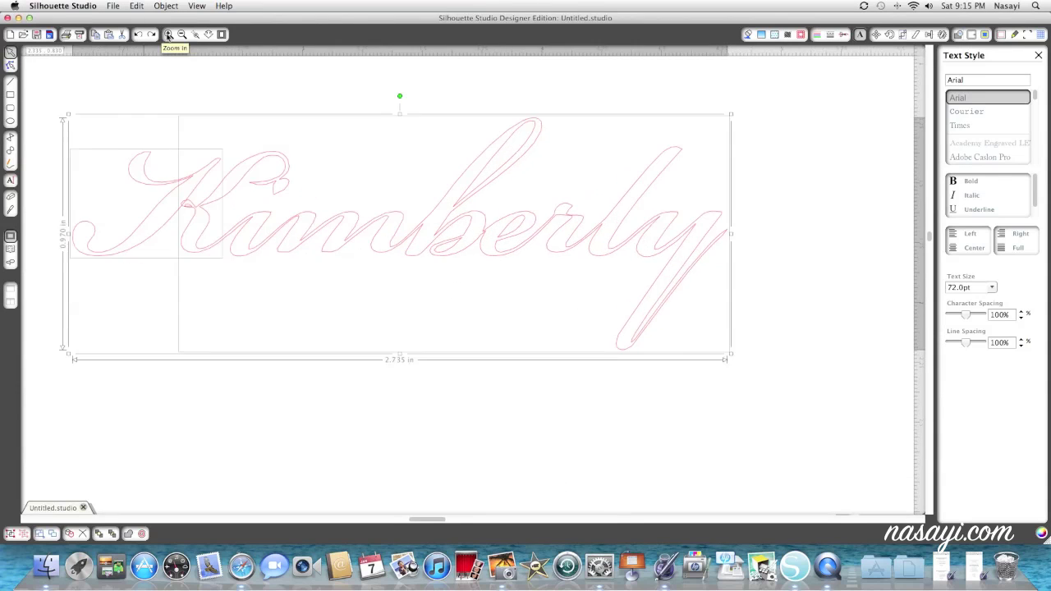
click(168, 34)
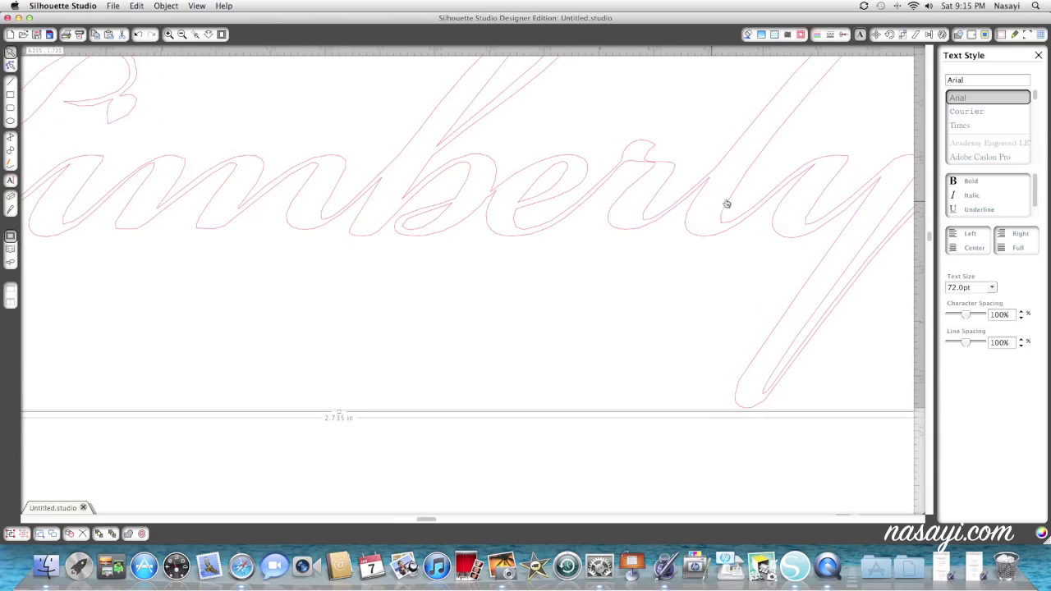
click(182, 34)
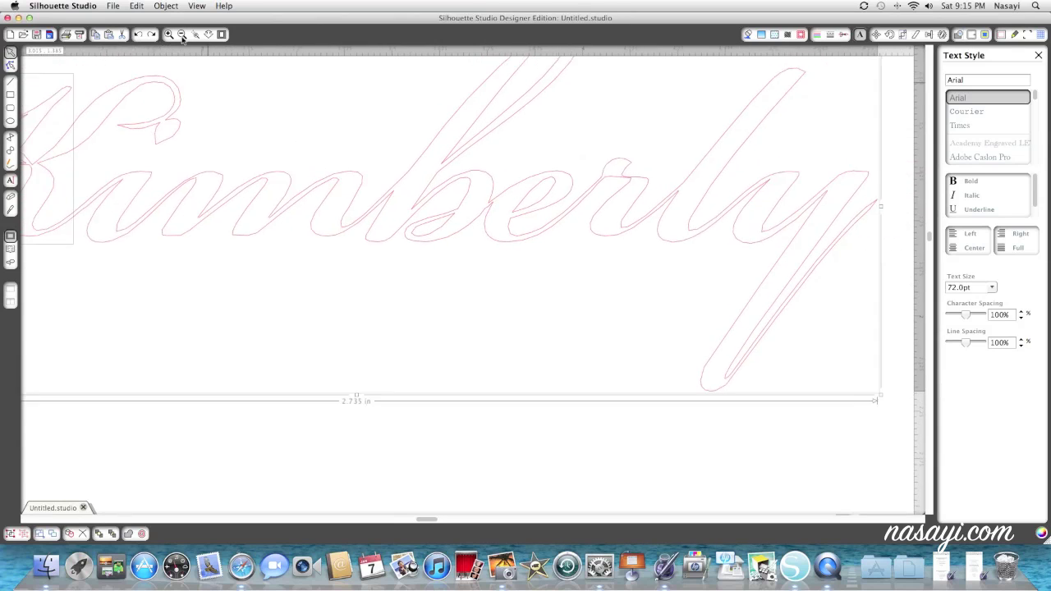
click(182, 35)
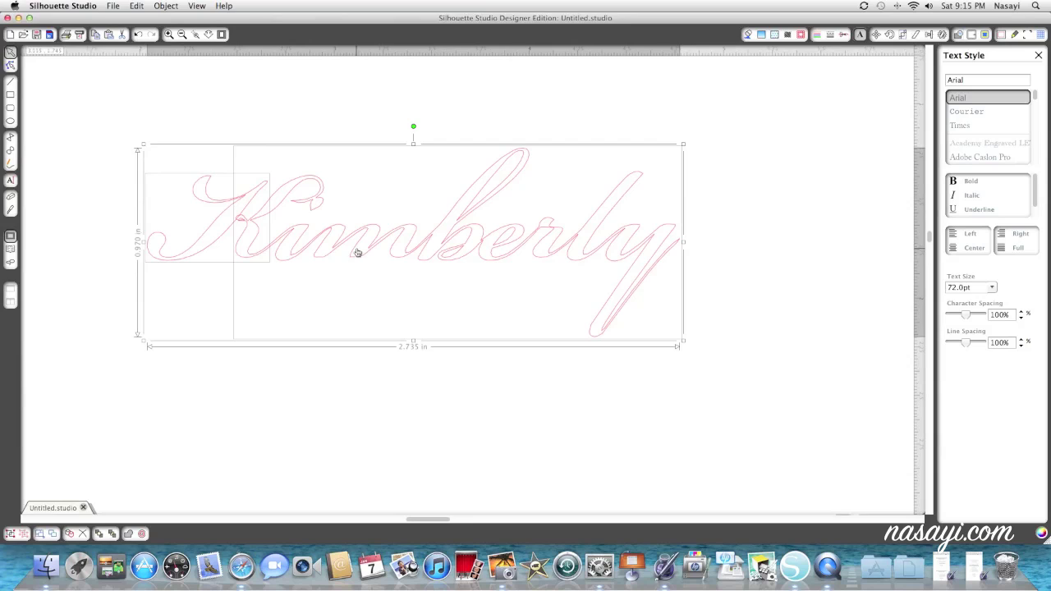
click(169, 115)
click(243, 213)
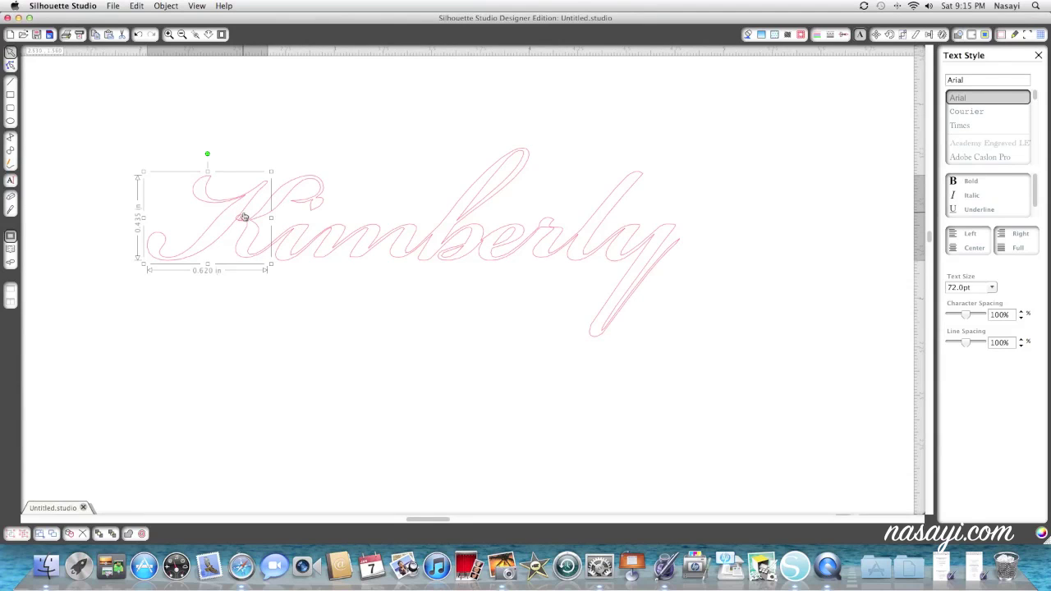
click(325, 234)
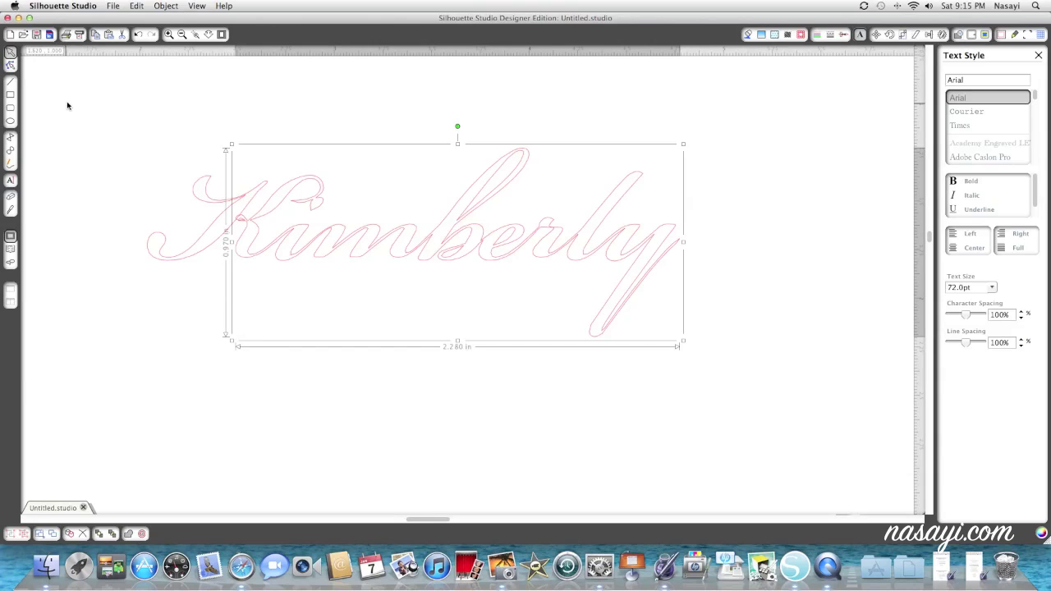
drag(70, 98, 710, 359)
right_click(507, 246)
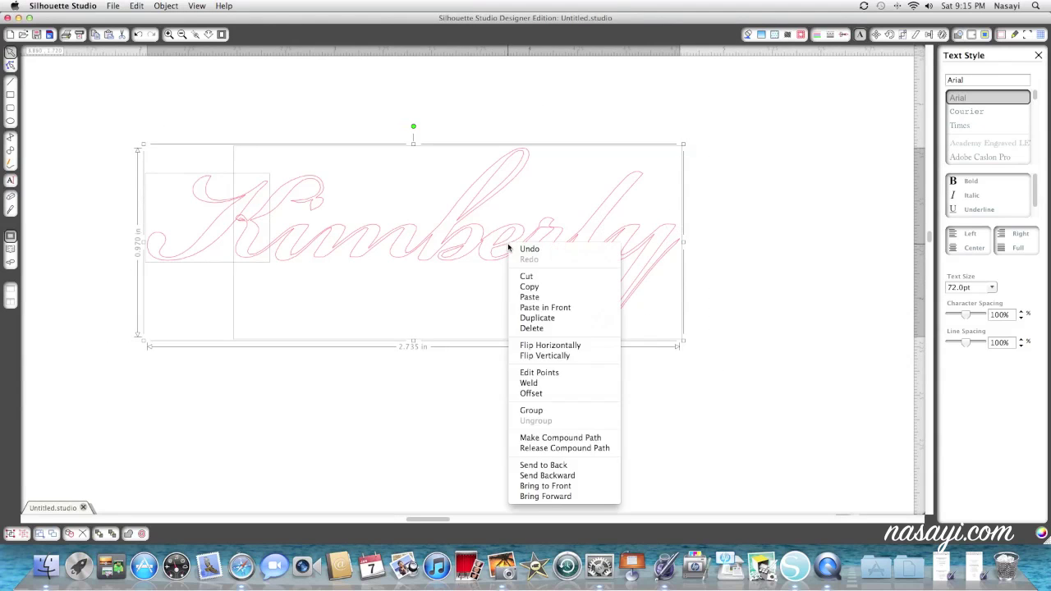
click(594, 411)
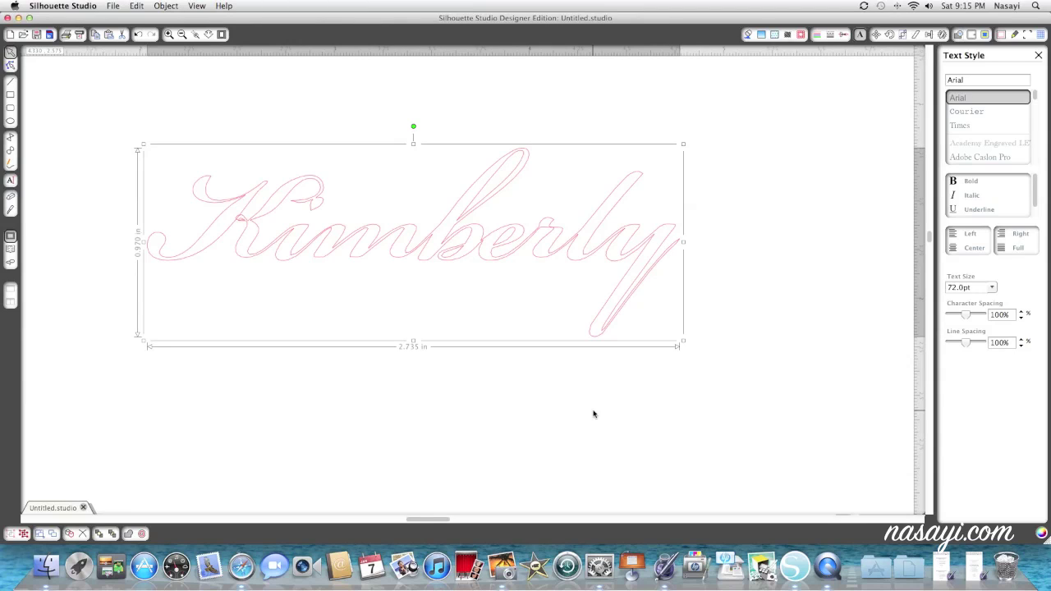
scroll(543, 373, up, 5)
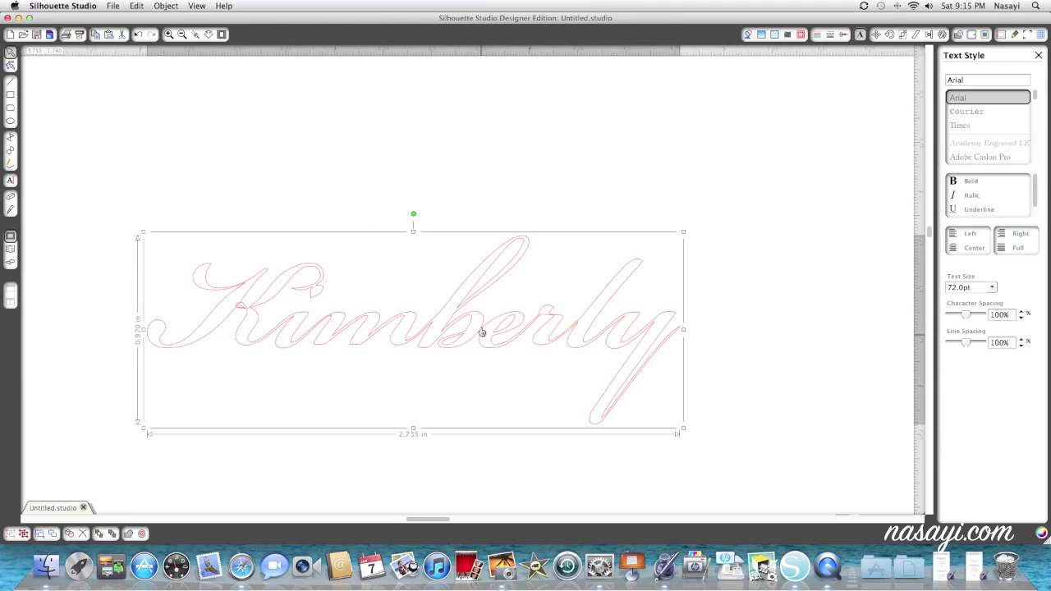
Move Kimberly near the mat's top-left and scale it up to 6.320 x 2.240 in.
drag(482, 332, 399, 200)
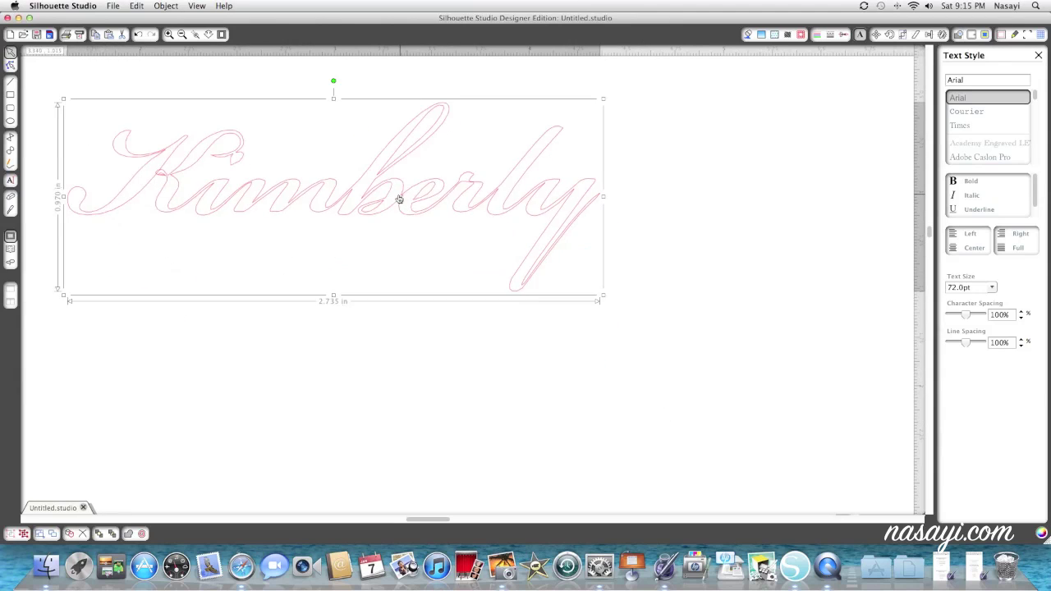
scroll(398, 197, up, 5)
scroll(382, 265, down, 3)
scroll(382, 265, right, 2)
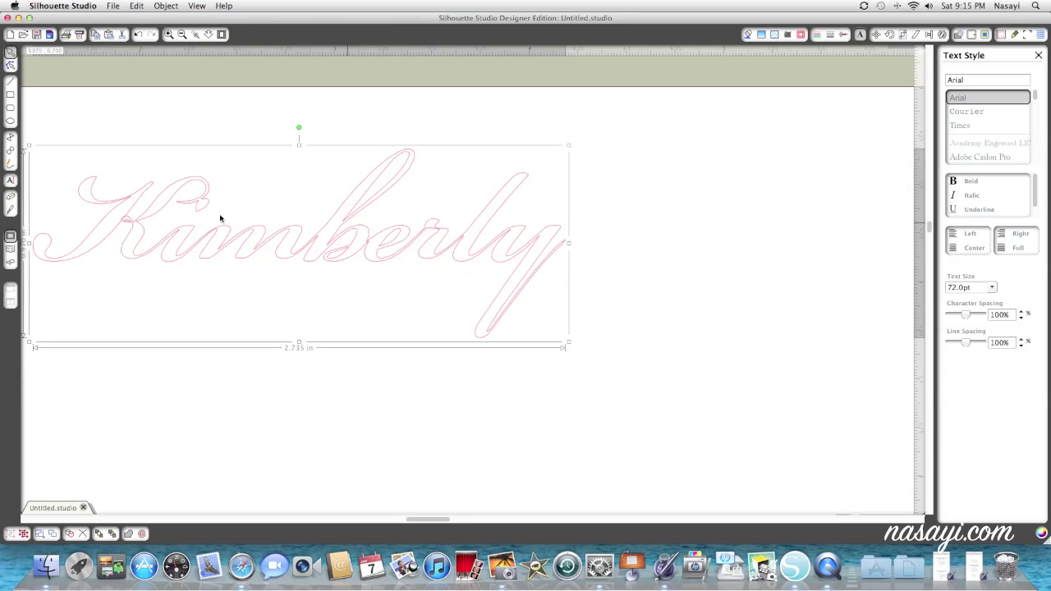
click(180, 35)
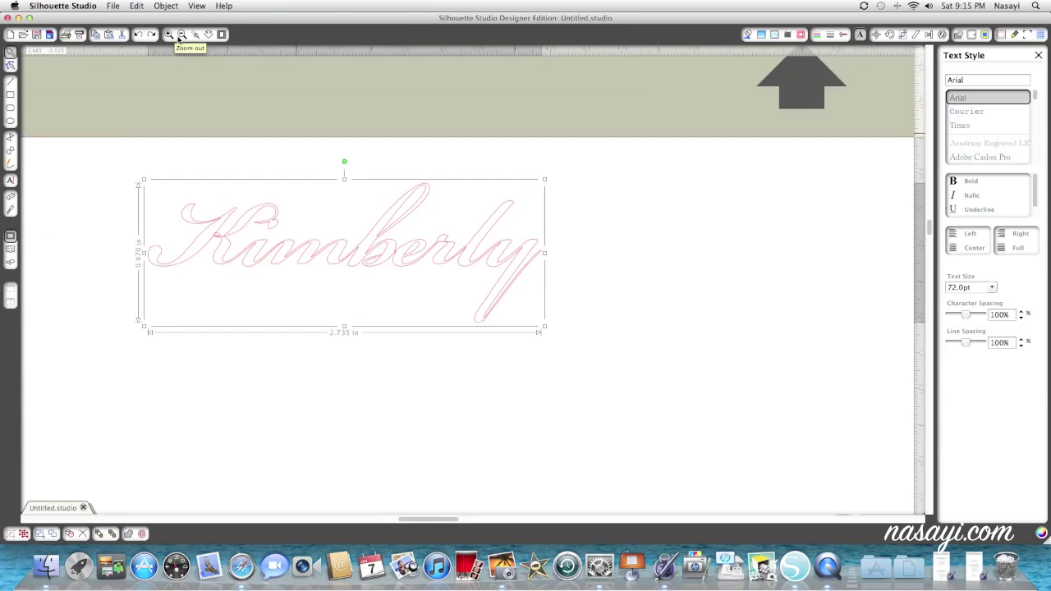
click(180, 34)
click(181, 35)
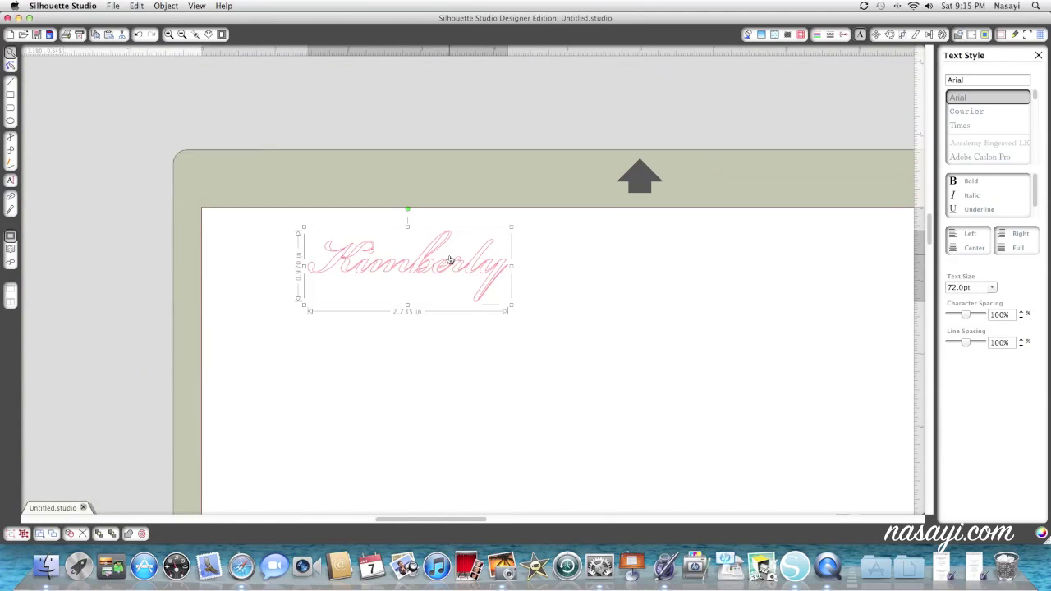
scroll(450, 263, down, 3)
scroll(450, 264, up, 1)
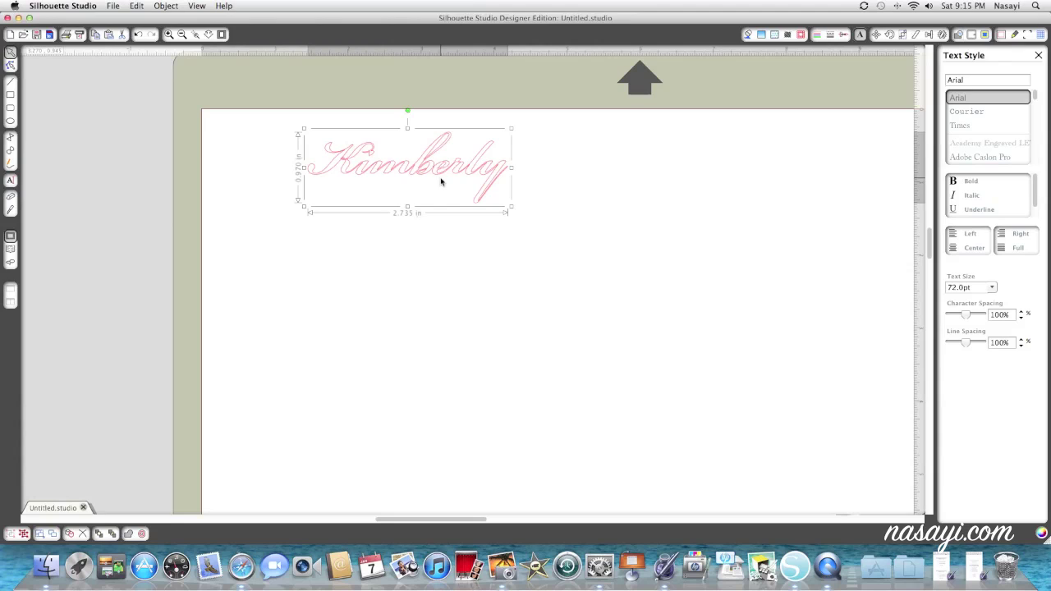
drag(453, 164, 418, 194)
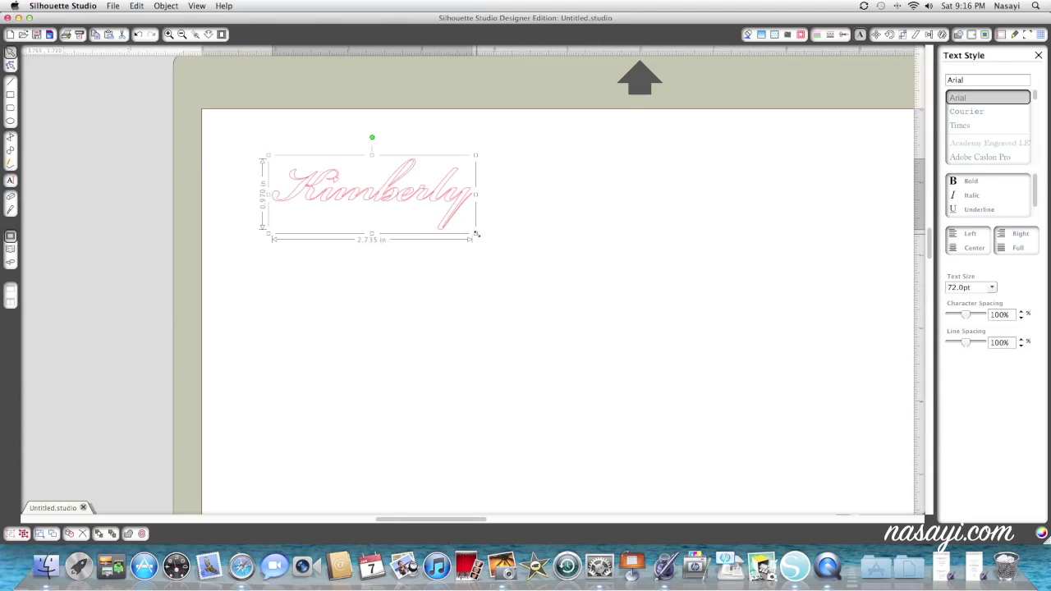
drag(477, 235, 727, 368)
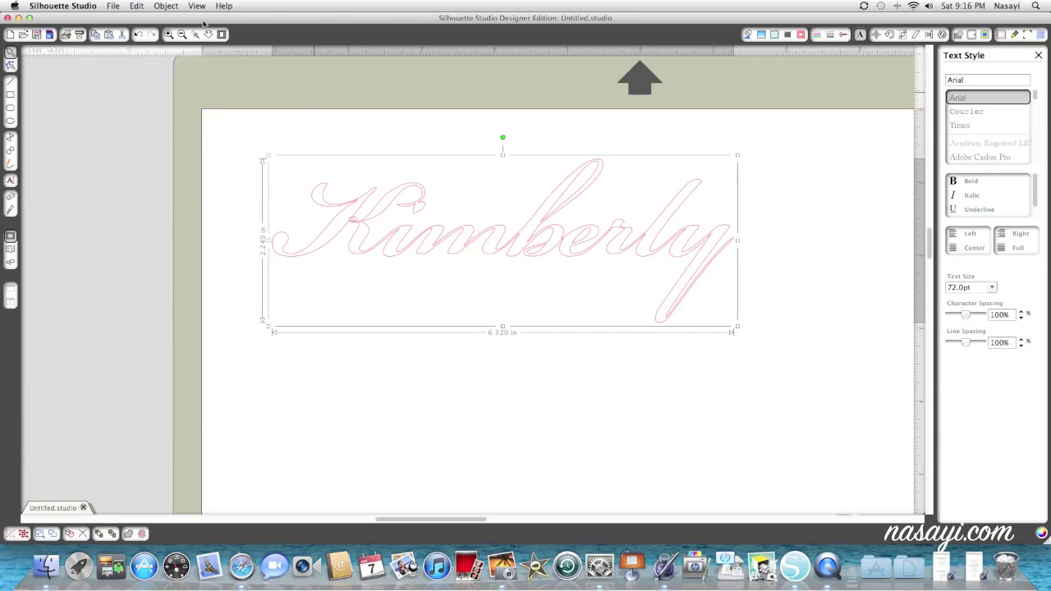
click(181, 35)
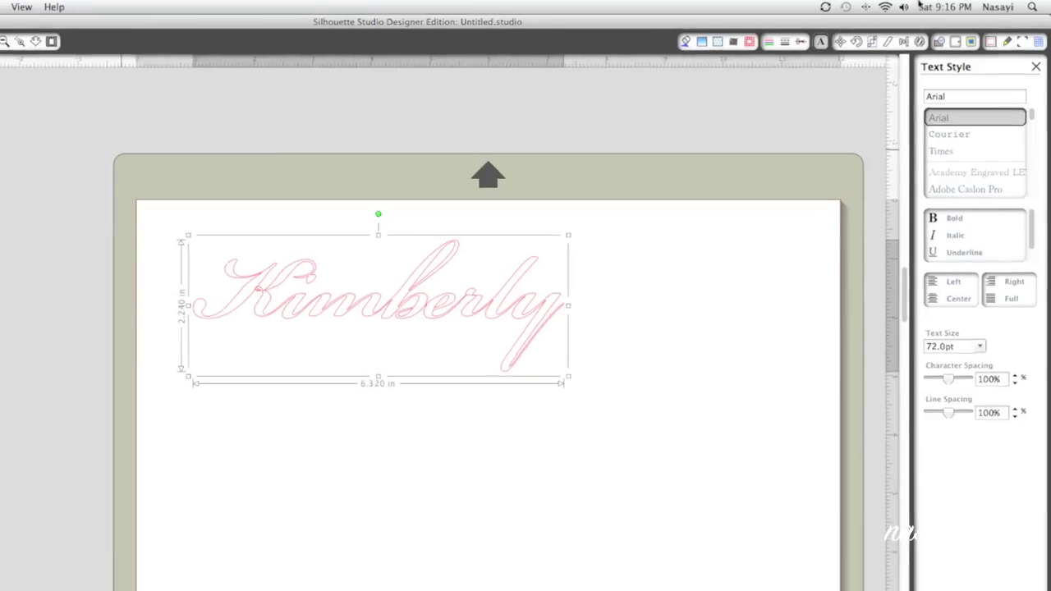
Show the cut settings for the design: Cardstock, speed 3, thickness 33.
click(1006, 41)
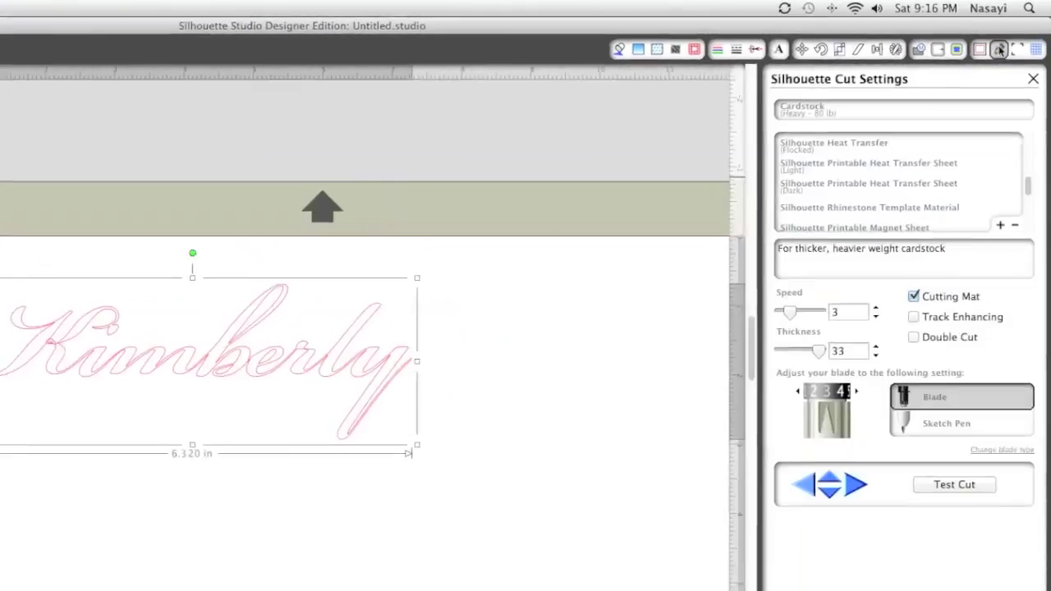